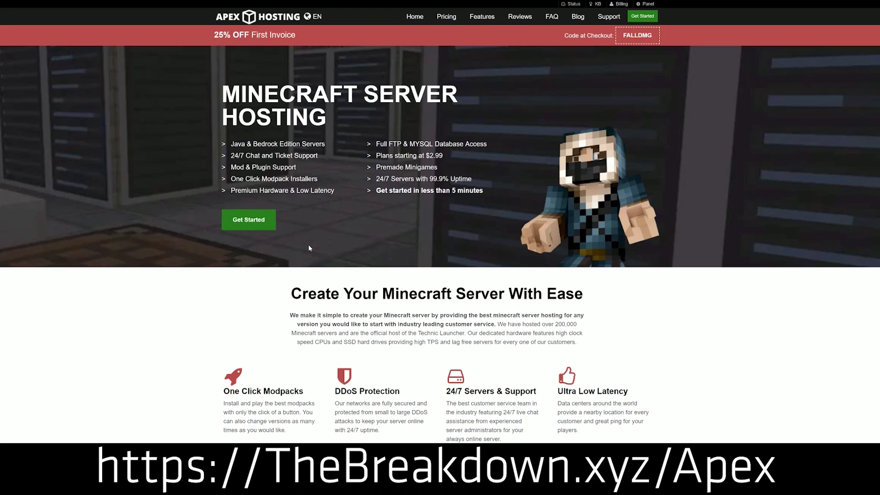
Examine the Apex Hosting feature list, including 24/7 Servers & Support, Automated Backups and Instant Setup
{"action": "scroll", "coordinate": [346, 274], "scroll_direction": "down", "scroll_amount": 2}
{"action": "scroll", "coordinate": [346, 274], "scroll_direction": "down", "scroll_amount": 2}
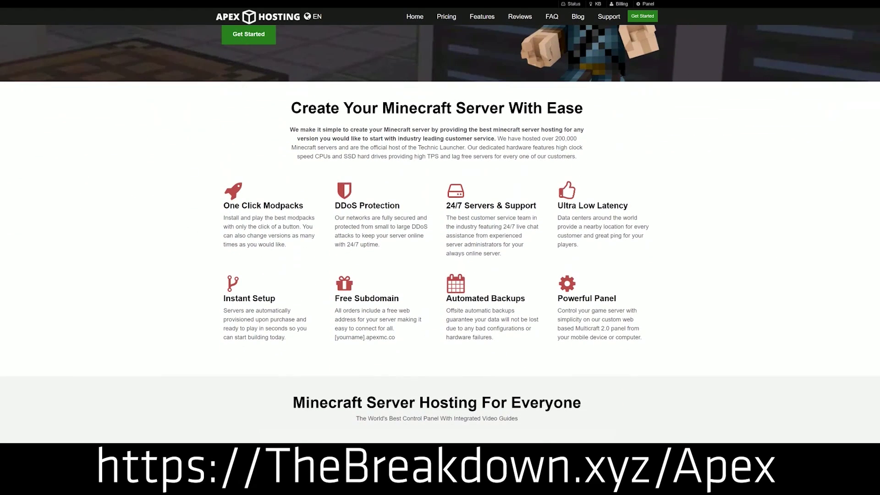
{"action": "left_click_drag", "start_coordinate": [224, 205], "coordinate": [544, 219]}
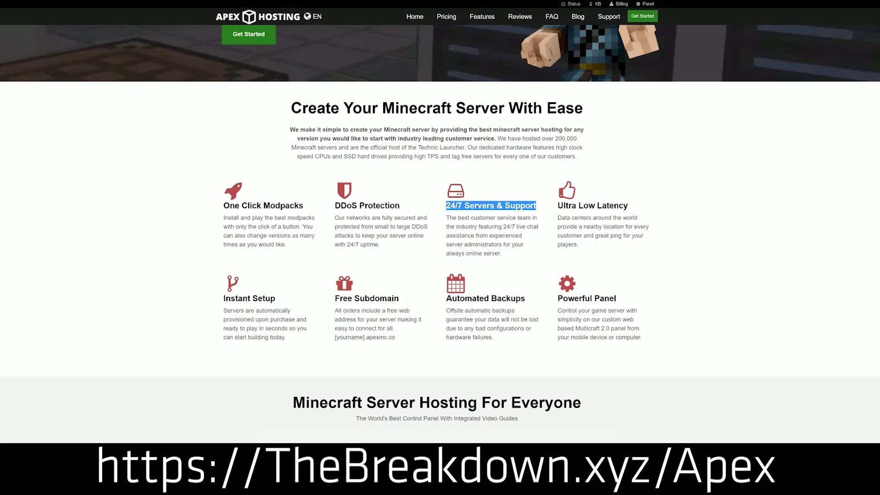
{"action": "left_click_drag", "start_coordinate": [445, 298], "coordinate": [552, 298]}
{"action": "left_click", "coordinate": [442, 301]}
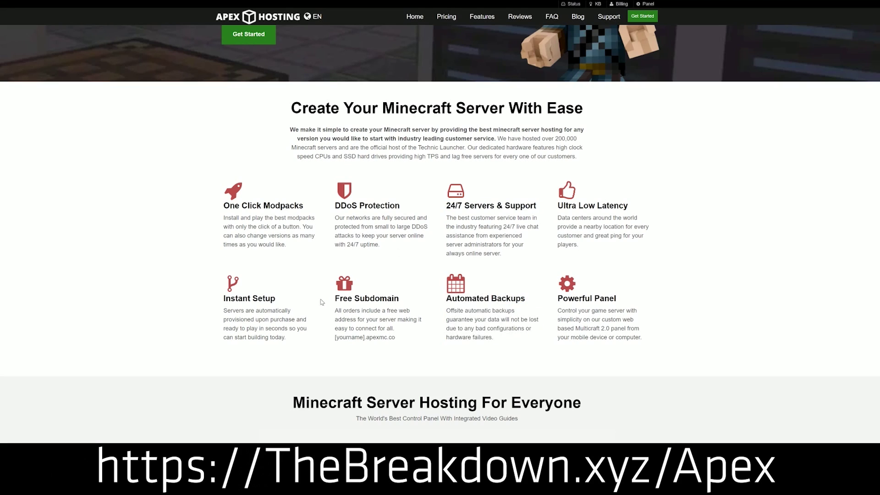
{"action": "left_click_drag", "start_coordinate": [288, 337], "coordinate": [225, 298]}
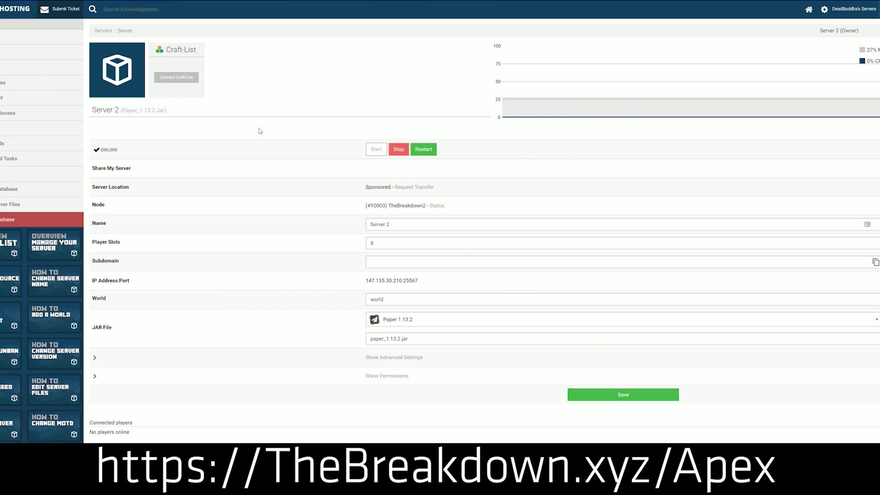
Change Server 2's JAR file to Minecraft 1.15 and keep the existing world
{"action": "left_click", "coordinate": [412, 323]}
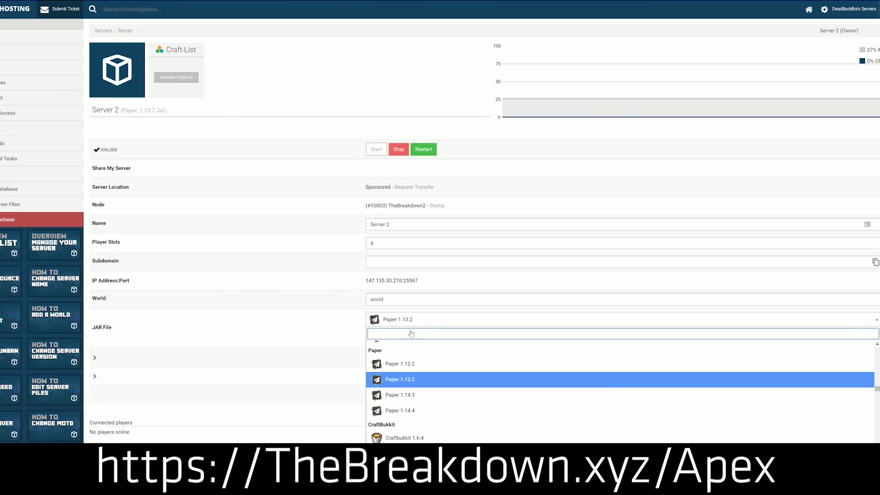
{"action": "scroll", "coordinate": [409, 398], "scroll_direction": "down", "scroll_amount": 3}
{"action": "scroll", "coordinate": [409, 398], "scroll_direction": "down", "scroll_amount": 10}
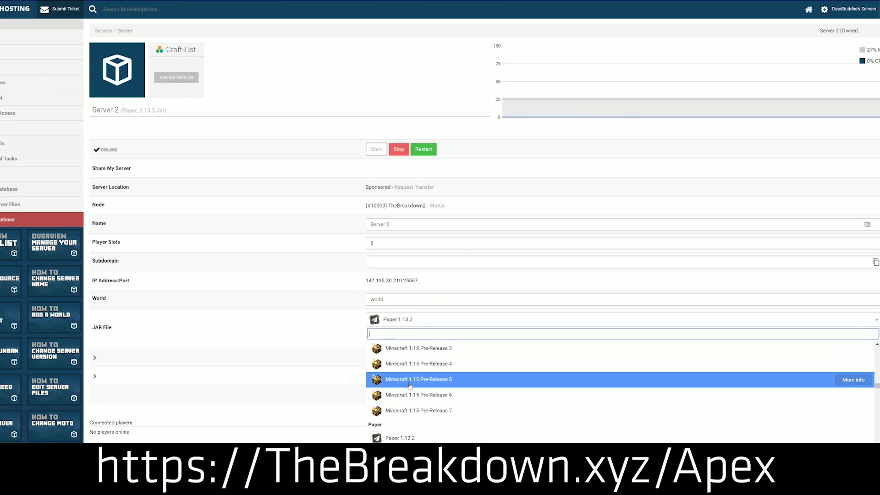
{"action": "scroll", "coordinate": [409, 388], "scroll_direction": "up", "scroll_amount": 2}
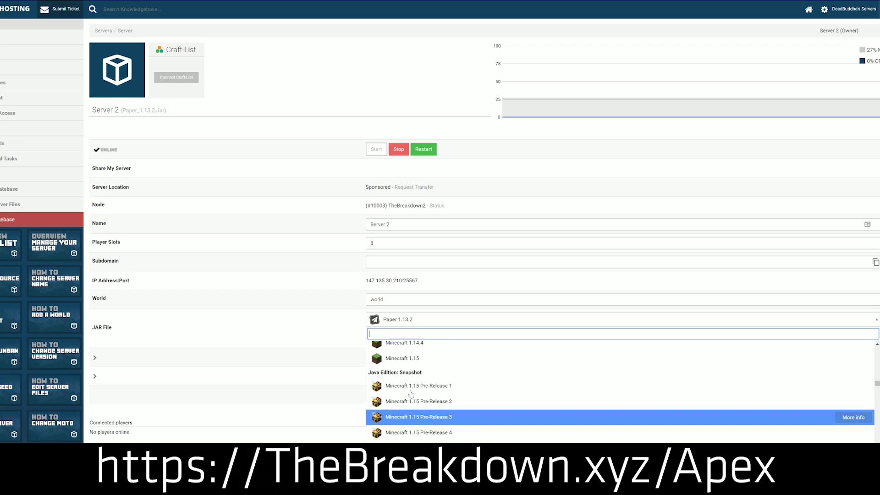
{"action": "scroll", "coordinate": [409, 394], "scroll_direction": "down", "scroll_amount": 2}
{"action": "scroll", "coordinate": [409, 398], "scroll_direction": "up", "scroll_amount": 5}
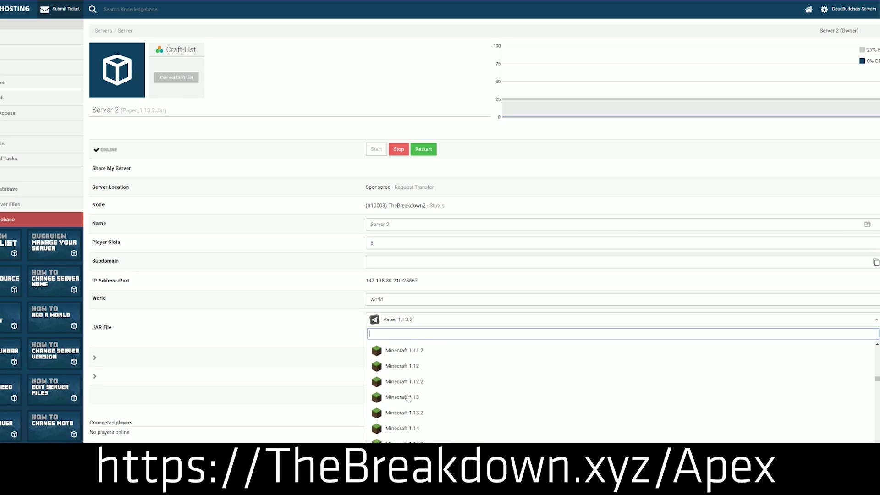
{"action": "scroll", "coordinate": [408, 398], "scroll_direction": "down", "scroll_amount": 2}
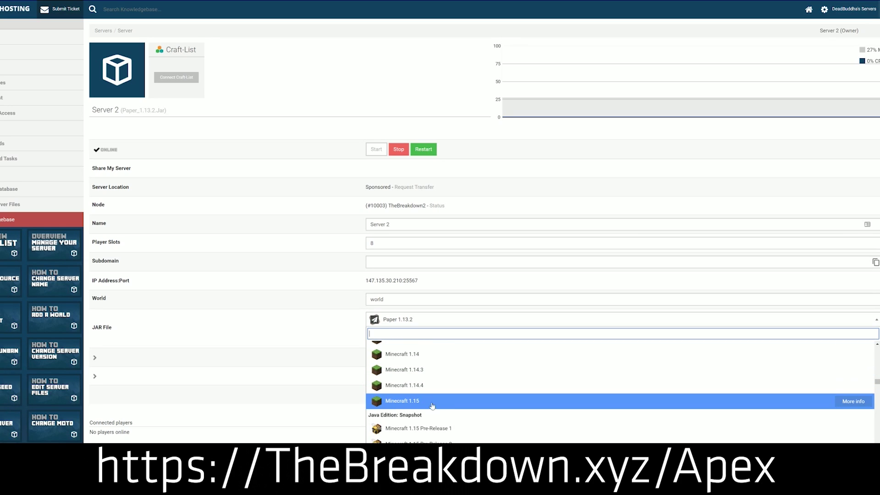
{"action": "left_click", "coordinate": [399, 401]}
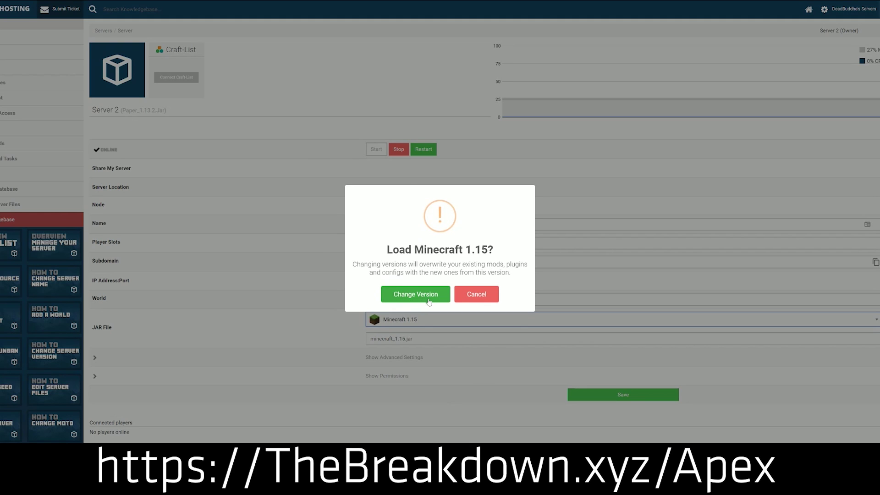
{"action": "left_click", "coordinate": [406, 290]}
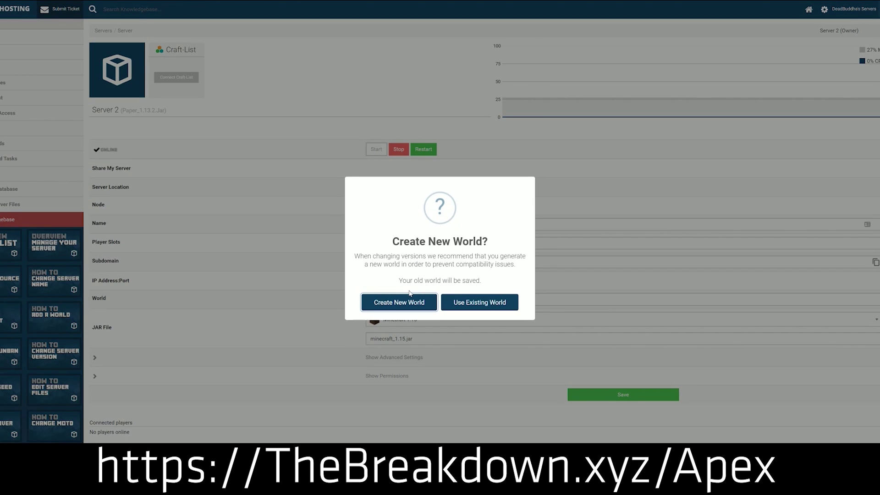
{"action": "left_click", "coordinate": [480, 303]}
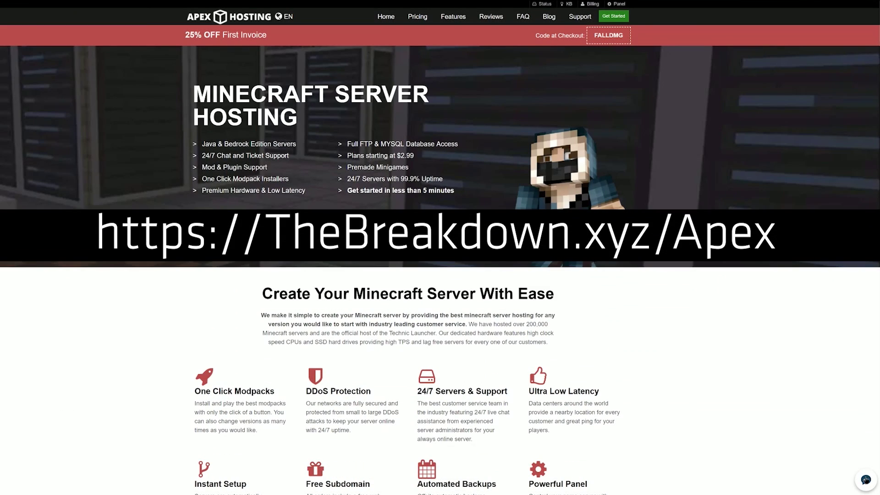
Start a live support chat on the hosting site using the prefilled contact details and question
{"action": "left_click", "coordinate": [865, 480]}
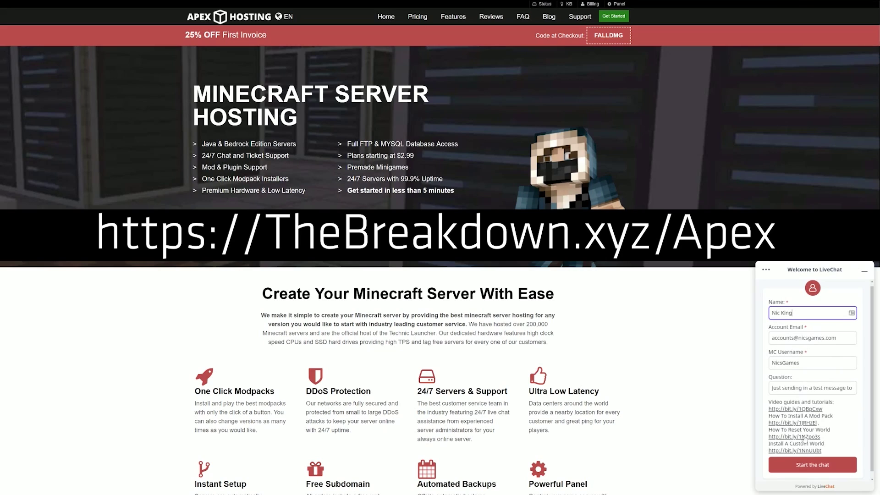
{"action": "left_click", "coordinate": [807, 463]}
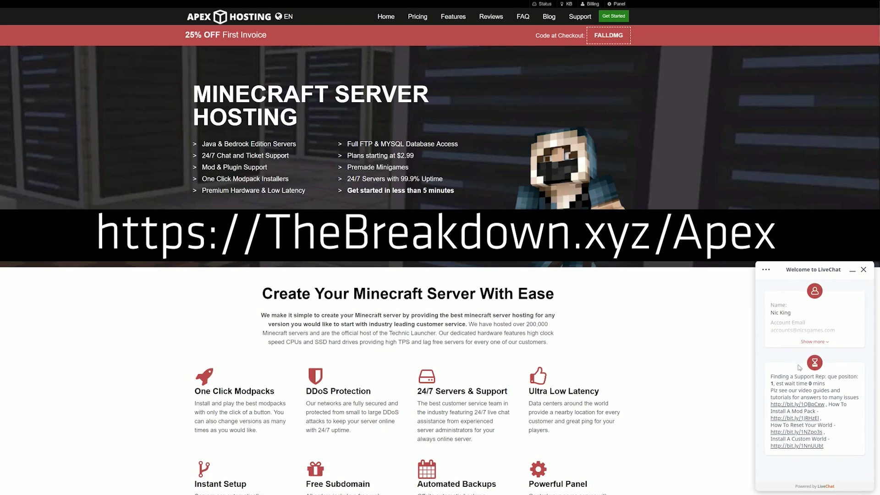
{"action": "left_click_drag", "start_coordinate": [826, 384], "coordinate": [776, 384]}
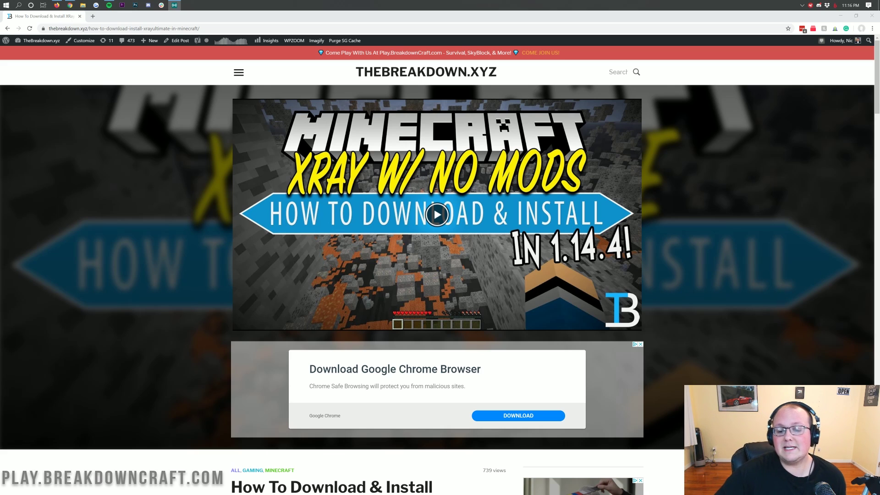
{"action": "scroll", "coordinate": [168, 292], "scroll_direction": "down", "scroll_amount": 5}
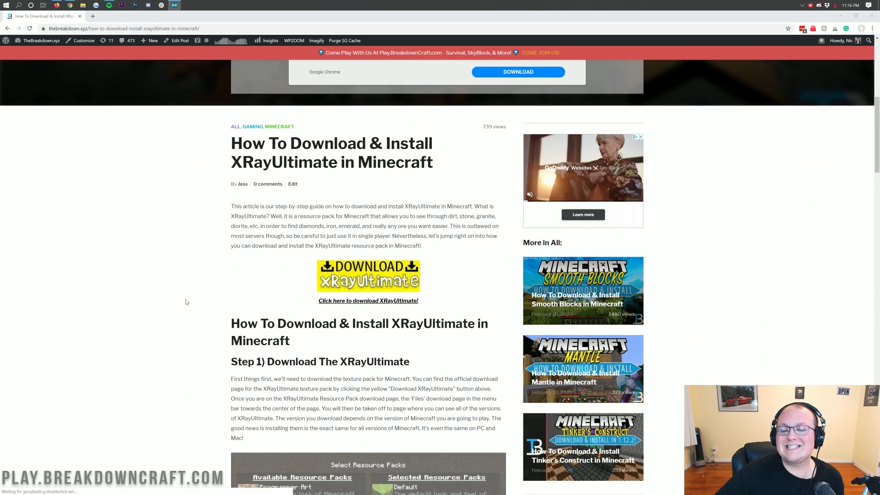
{"action": "scroll", "coordinate": [198, 294], "scroll_direction": "up", "scroll_amount": 5}
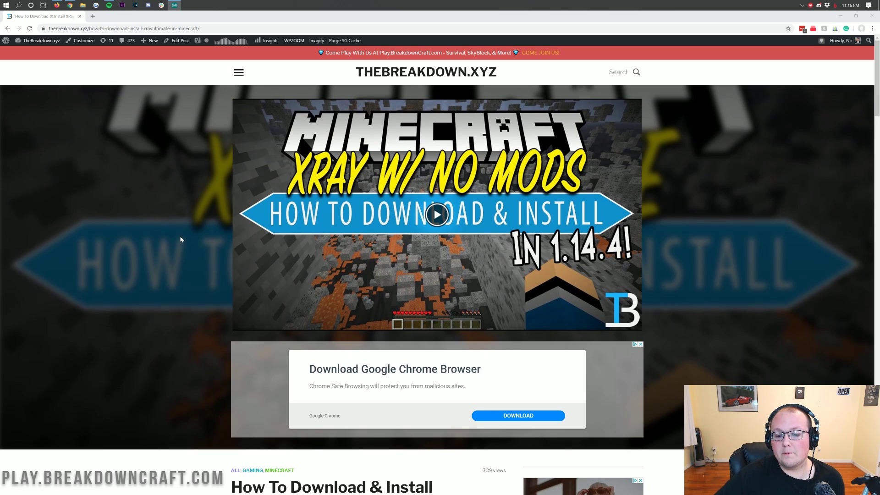
{"action": "left_click", "coordinate": [167, 222]}
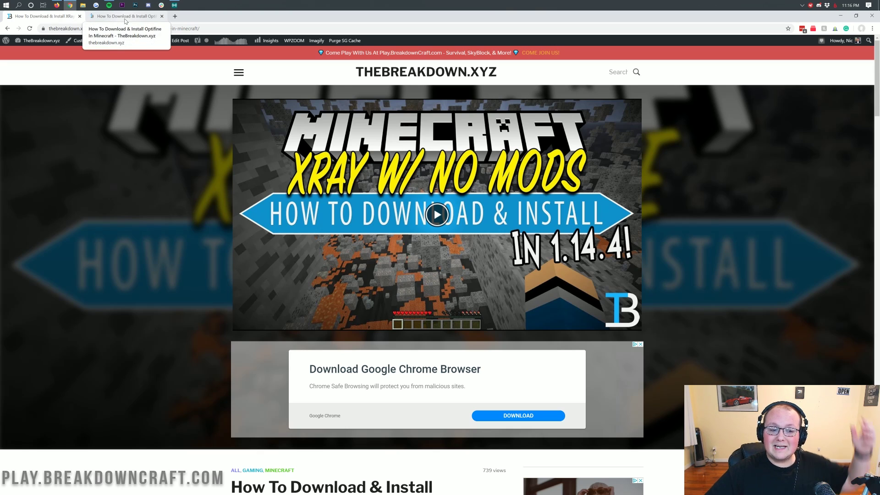
Examine the article on downloading and installing Optifine in Minecraft, including its download link and first step
{"action": "left_click", "coordinate": [125, 19]}
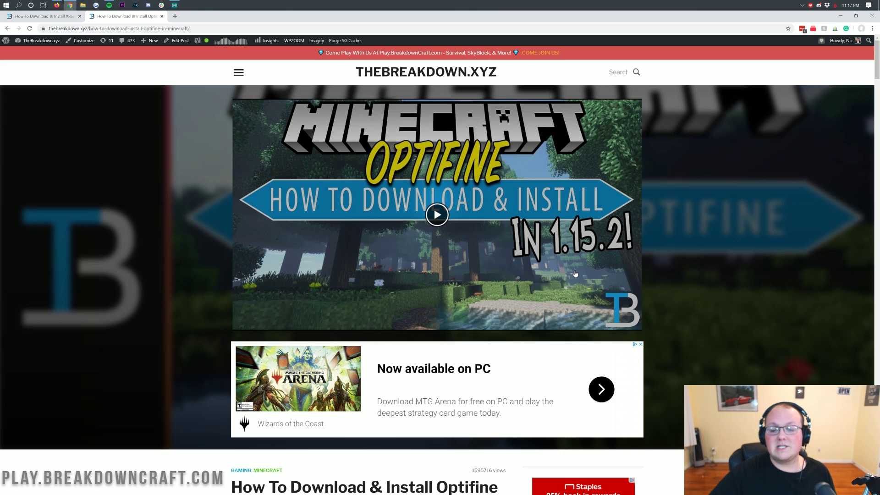
{"action": "scroll", "coordinate": [575, 274], "scroll_direction": "down", "scroll_amount": 6}
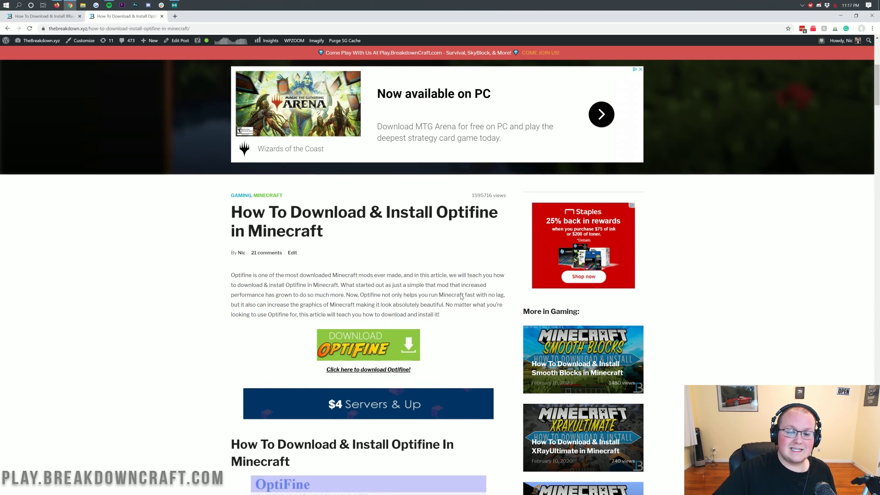
{"action": "scroll", "coordinate": [461, 297], "scroll_direction": "down", "scroll_amount": 7}
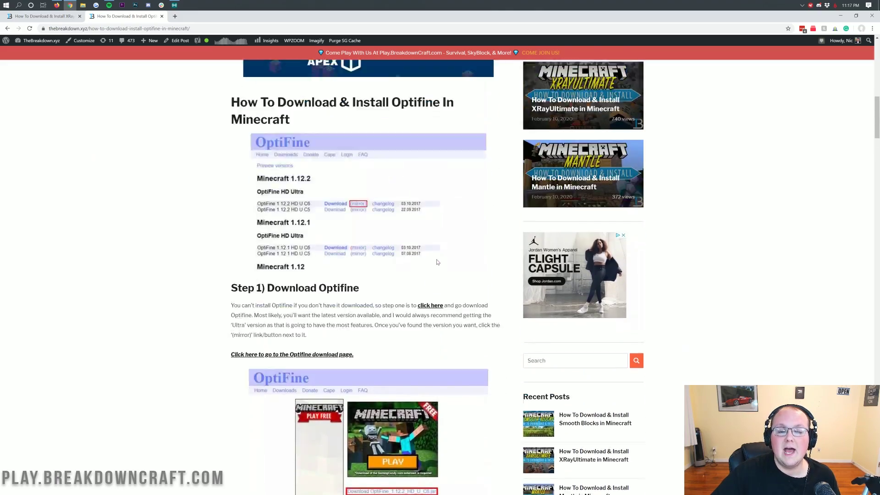
{"action": "scroll", "coordinate": [437, 262], "scroll_direction": "up", "scroll_amount": 15}
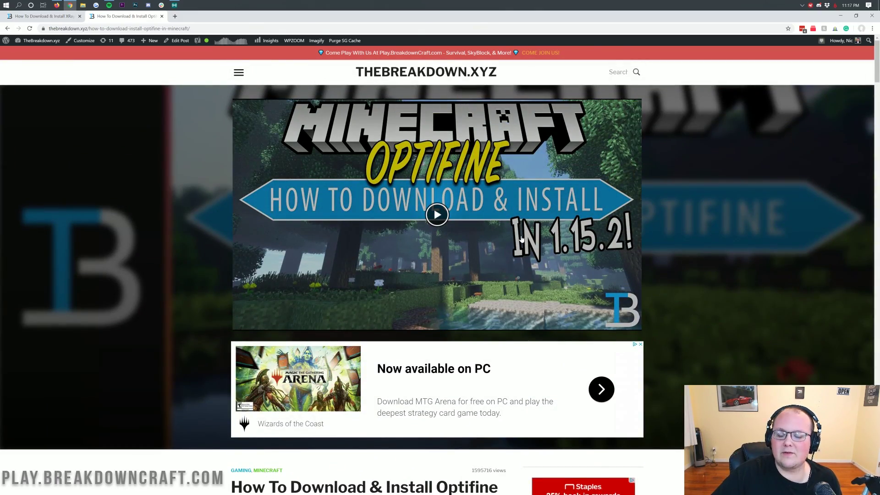
{"action": "scroll", "coordinate": [521, 239], "scroll_direction": "down", "scroll_amount": 12}
{"action": "scroll", "coordinate": [427, 318], "scroll_direction": "up", "scroll_amount": 12}
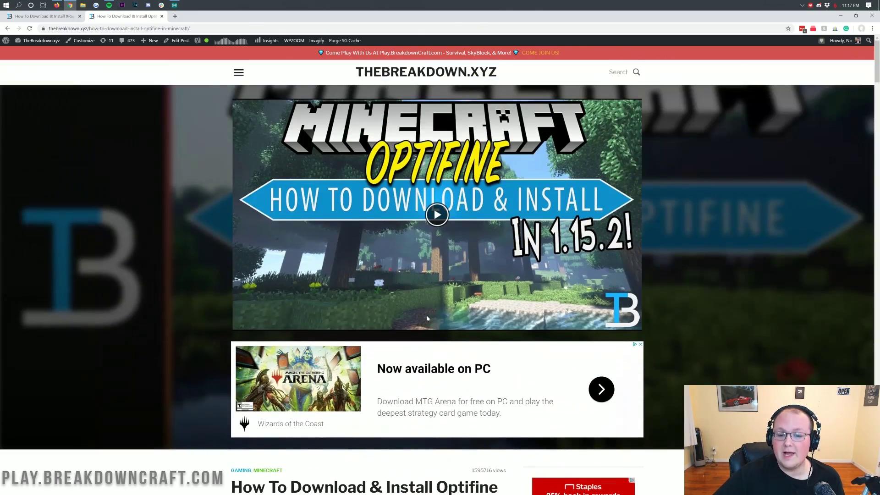
{"action": "scroll", "coordinate": [427, 318], "scroll_direction": "down", "scroll_amount": 5}
{"action": "left_click_drag", "start_coordinate": [487, 229], "coordinate": [231, 227]}
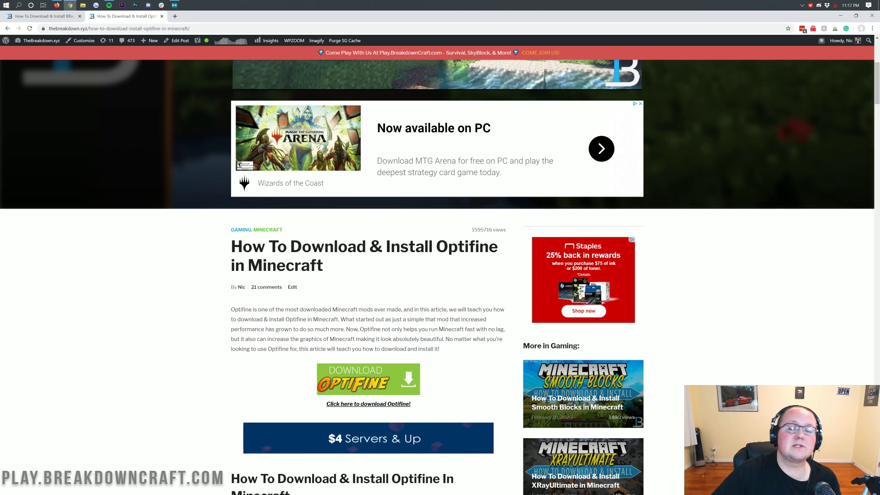
{"action": "scroll", "coordinate": [487, 217], "scroll_direction": "up", "scroll_amount": 5}
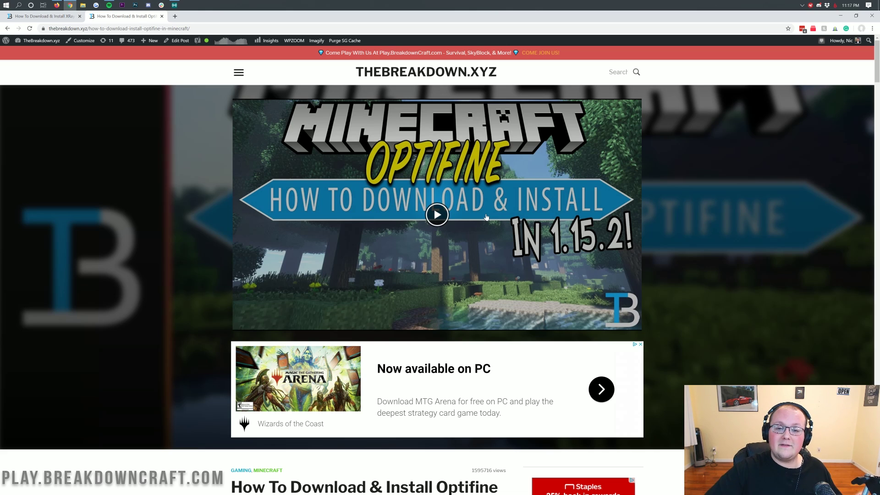
Examine the XRayUltimate article's guide to downloading the pack, finding the resource pack folder and installing it
{"action": "left_click", "coordinate": [43, 16]}
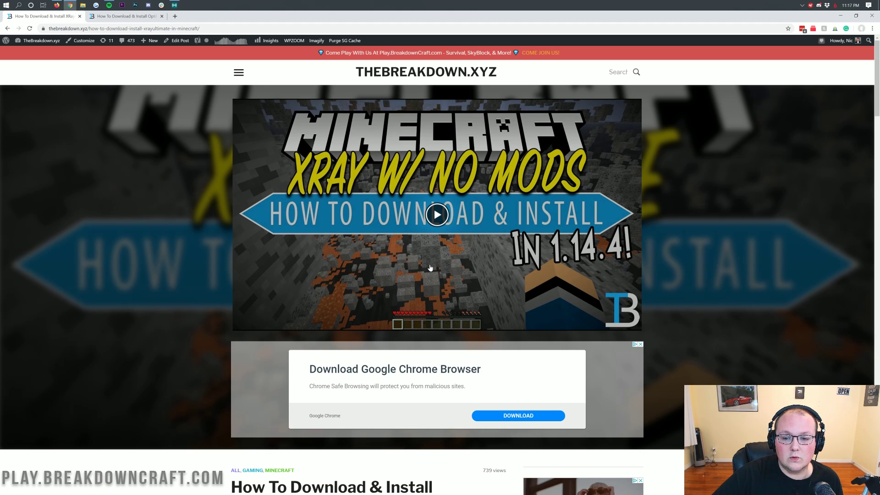
{"action": "scroll", "coordinate": [430, 268], "scroll_direction": "down", "scroll_amount": 7}
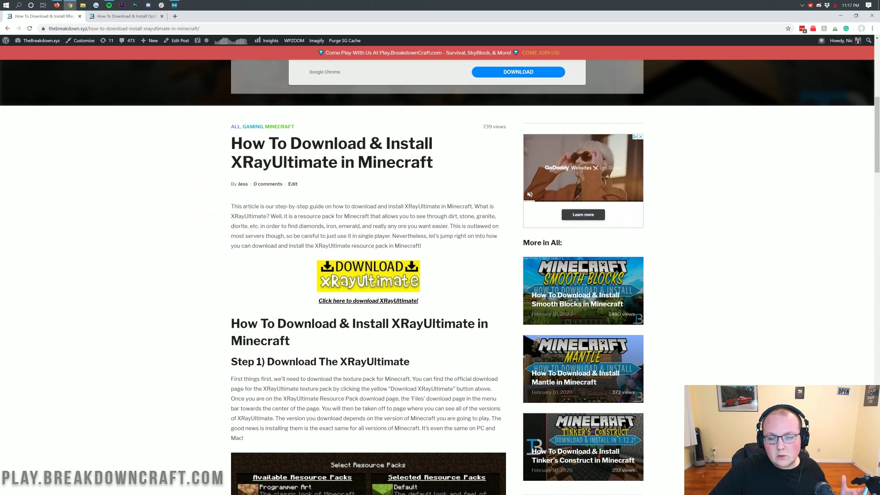
{"action": "scroll", "coordinate": [430, 268], "scroll_direction": "up", "scroll_amount": 7}
{"action": "scroll", "coordinate": [387, 232], "scroll_direction": "down", "scroll_amount": 1}
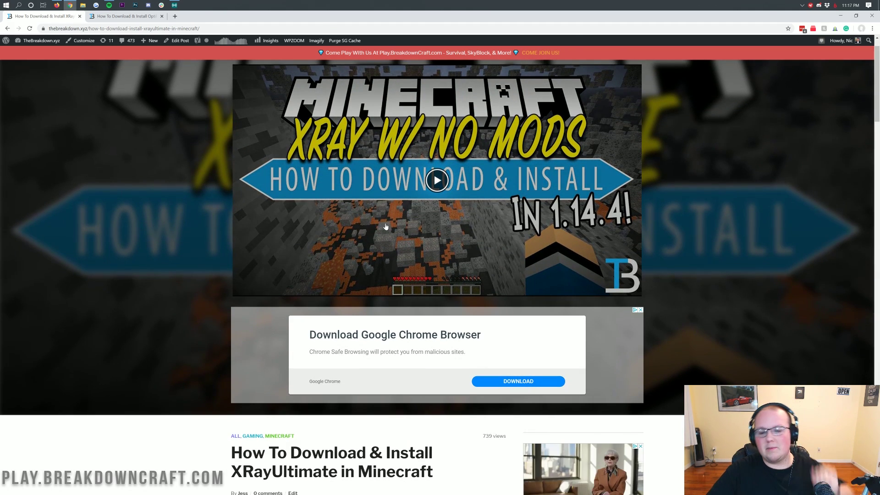
{"action": "scroll", "coordinate": [387, 232], "scroll_direction": "up", "scroll_amount": 1}
{"action": "scroll", "coordinate": [477, 252], "scroll_direction": "down", "scroll_amount": 15}
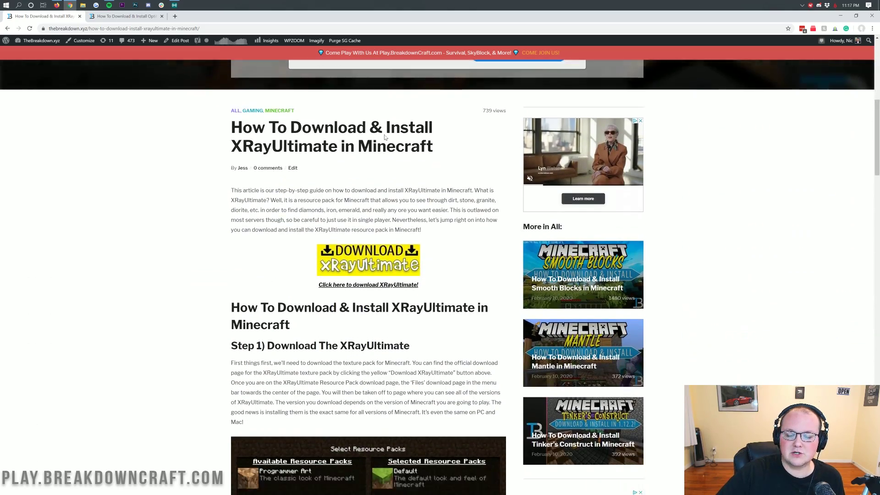
{"action": "scroll", "coordinate": [380, 133], "scroll_direction": "down", "scroll_amount": 6}
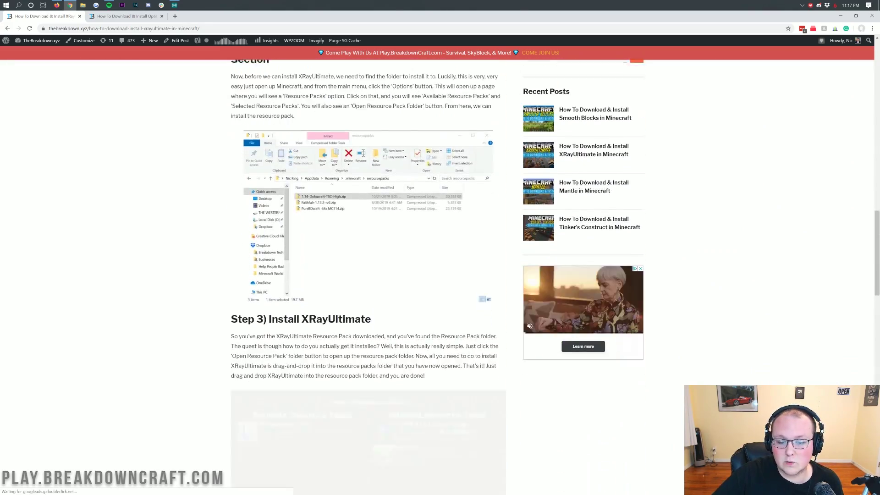
{"action": "scroll", "coordinate": [380, 133], "scroll_direction": "up", "scroll_amount": 6}
{"action": "scroll", "coordinate": [379, 167], "scroll_direction": "up", "scroll_amount": 4}
{"action": "scroll", "coordinate": [379, 167], "scroll_direction": "down", "scroll_amount": 3}
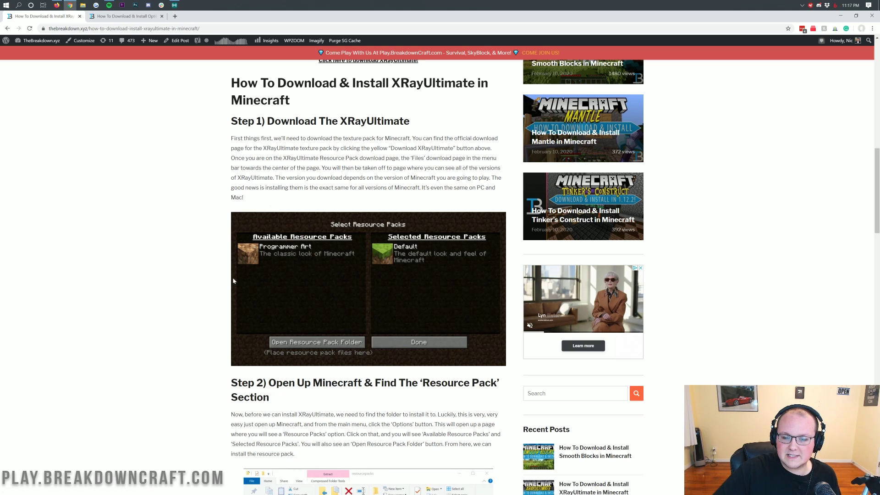
{"action": "scroll", "coordinate": [233, 281], "scroll_direction": "down", "scroll_amount": 6}
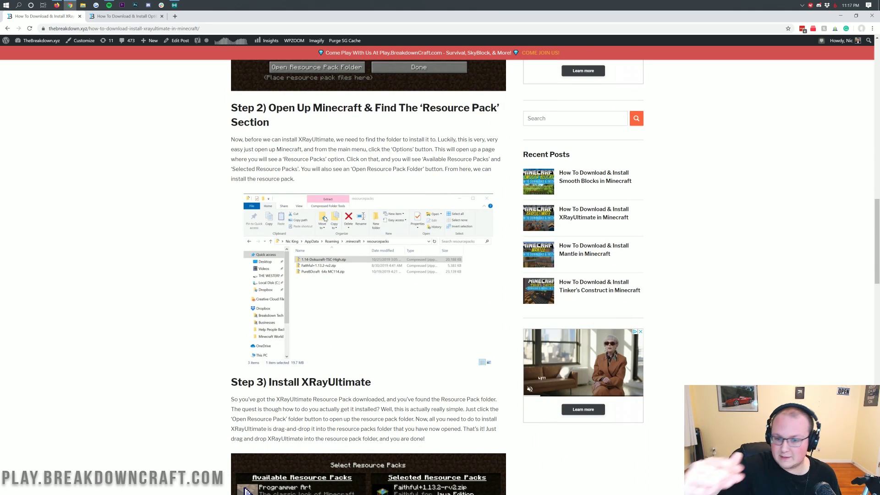
{"action": "scroll", "coordinate": [324, 218], "scroll_direction": "down", "scroll_amount": 10}
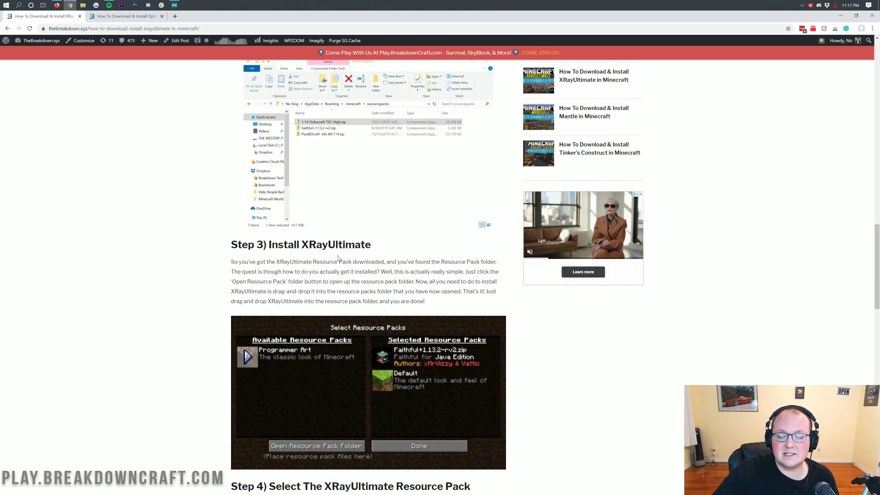
Open the Xray Ultimate download page from the article's download link
{"action": "scroll", "coordinate": [325, 218], "scroll_direction": "up", "scroll_amount": 9}
{"action": "scroll", "coordinate": [340, 274], "scroll_direction": "up", "scroll_amount": 12}
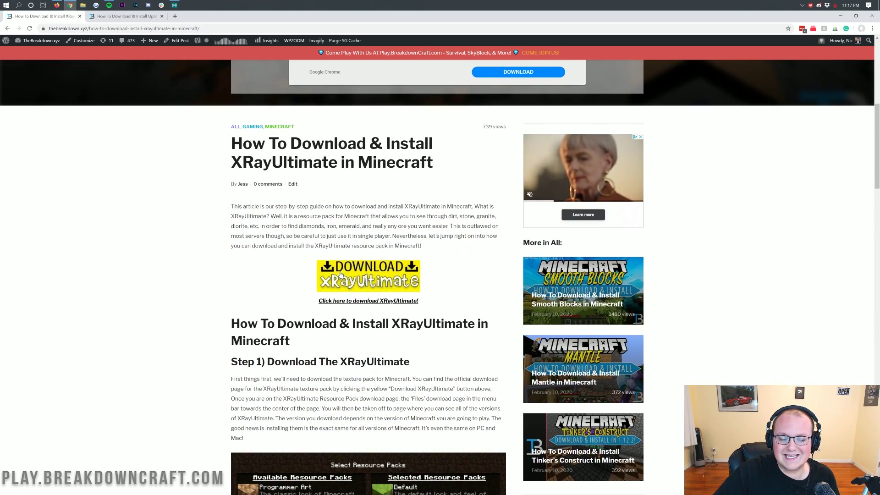
{"action": "left_click", "coordinate": [362, 289]}
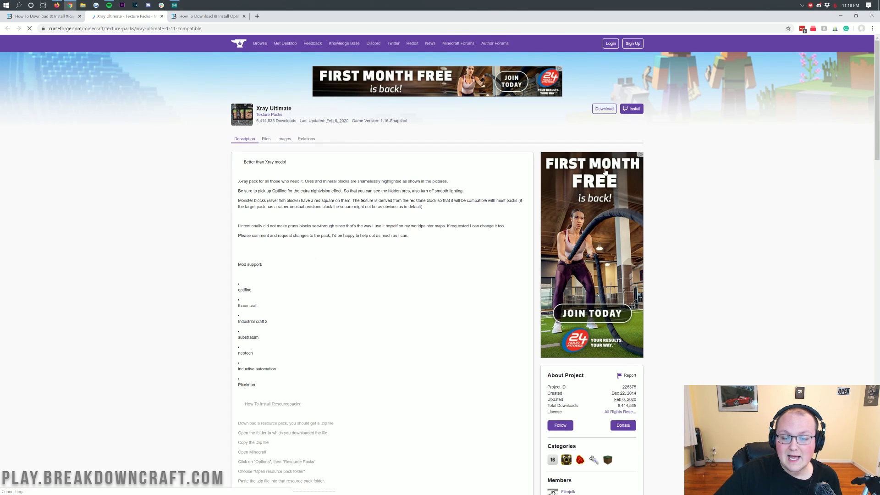
Download Xray_Ultimate_1.15_v3.3.2.zip for Minecraft 1.15 and move the file to an open spot on the desktop
{"action": "scroll", "coordinate": [605, 174], "scroll_direction": "down", "scroll_amount": 5}
{"action": "scroll", "coordinate": [599, 191], "scroll_direction": "down", "scroll_amount": 2}
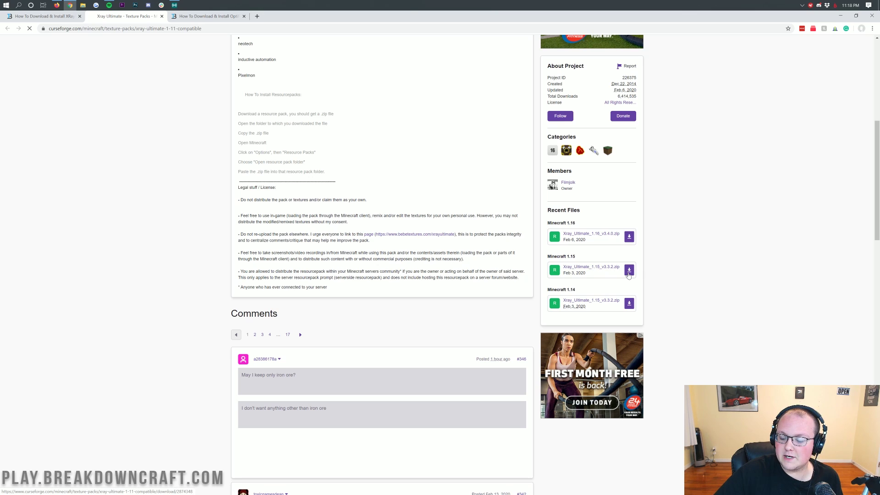
{"action": "left_click", "coordinate": [629, 274]}
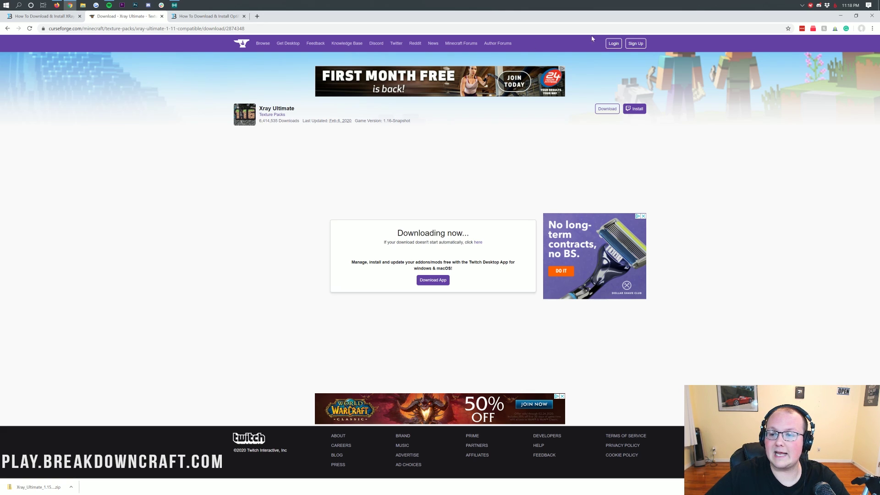
{"action": "left_click", "coordinate": [840, 16]}
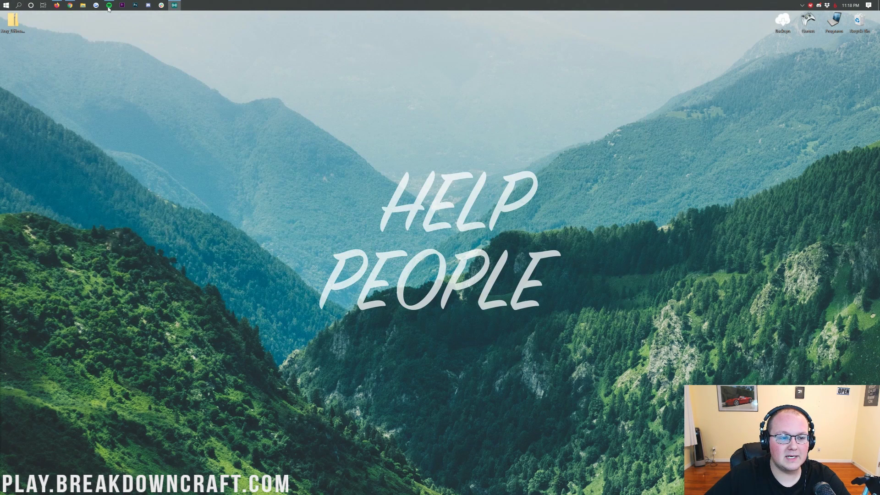
{"action": "left_click_drag", "start_coordinate": [23, 27], "coordinate": [362, 112]}
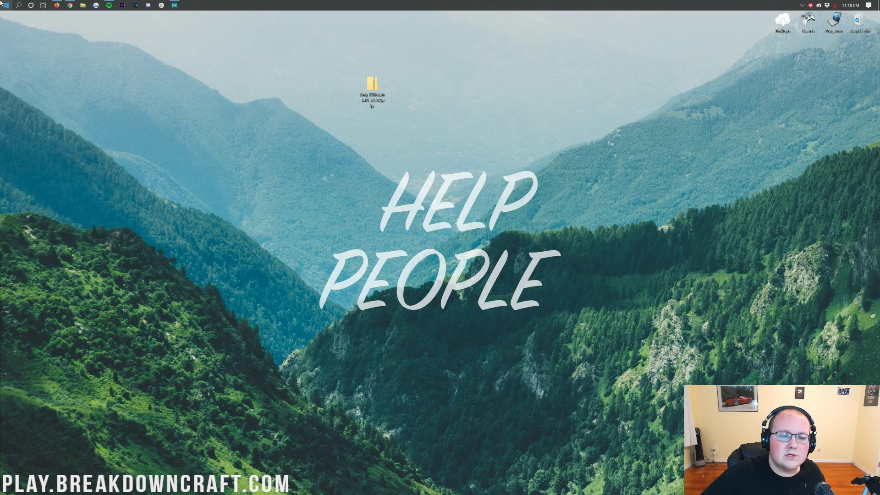
Search Windows for downloads, look at the contents of the Downloads folder and close it again
{"action": "left_click", "coordinate": [1, 2]}
{"action": "type", "text": "dow"}
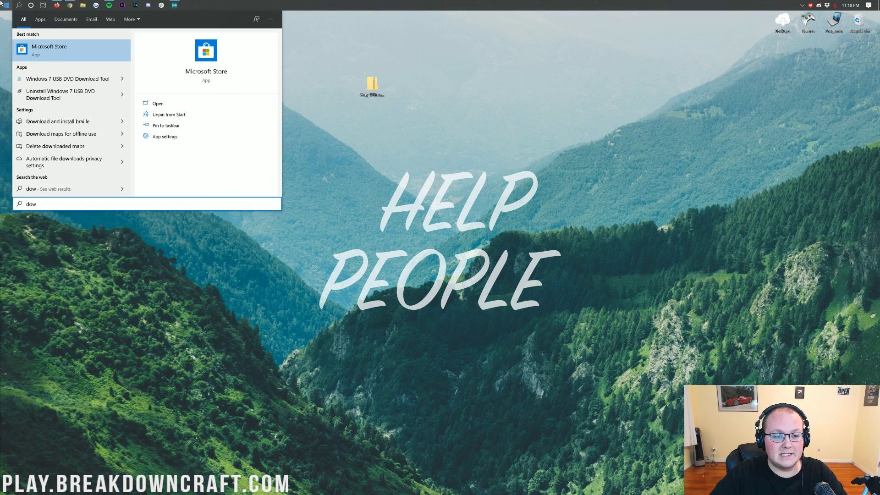
{"action": "type", "text": "nloads"}
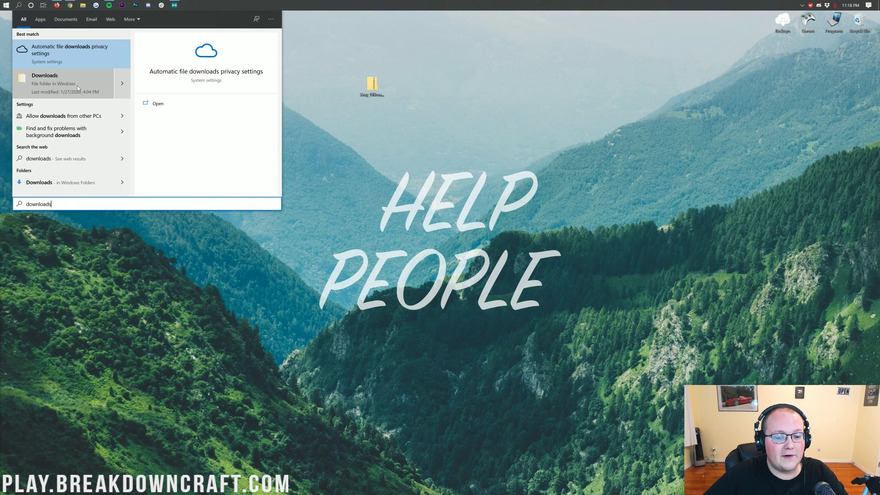
{"action": "left_click", "coordinate": [78, 88]}
{"action": "left_click_drag", "start_coordinate": [372, 86], "coordinate": [366, 69]}
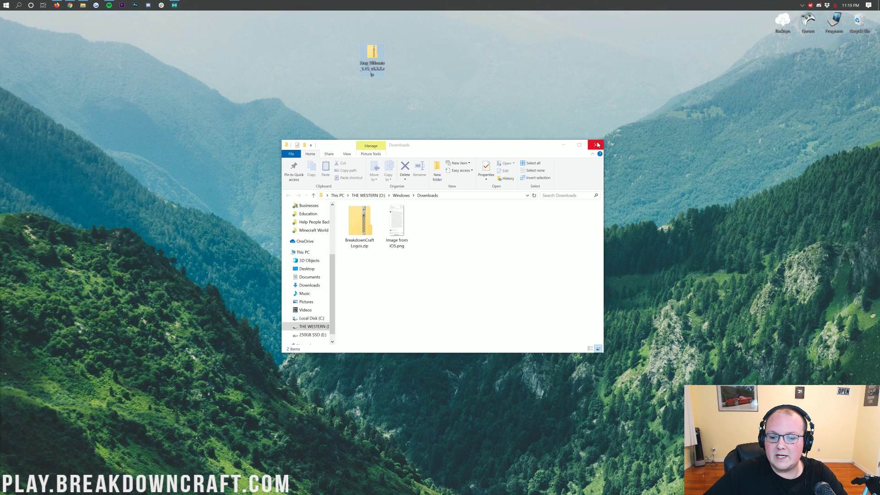
{"action": "left_click", "coordinate": [597, 145]}
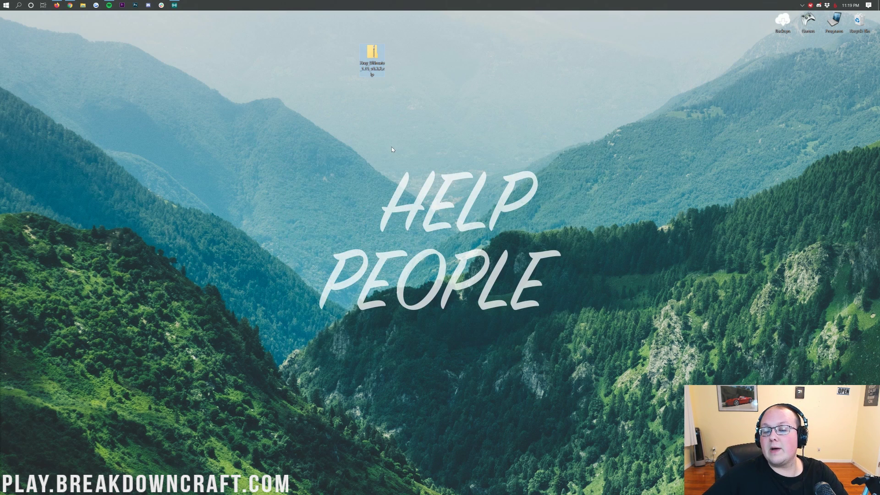
Switch to the Minecraft Launcher and start the game with the OptiFine 1.15.2 installation
{"action": "left_click", "coordinate": [6, 5]}
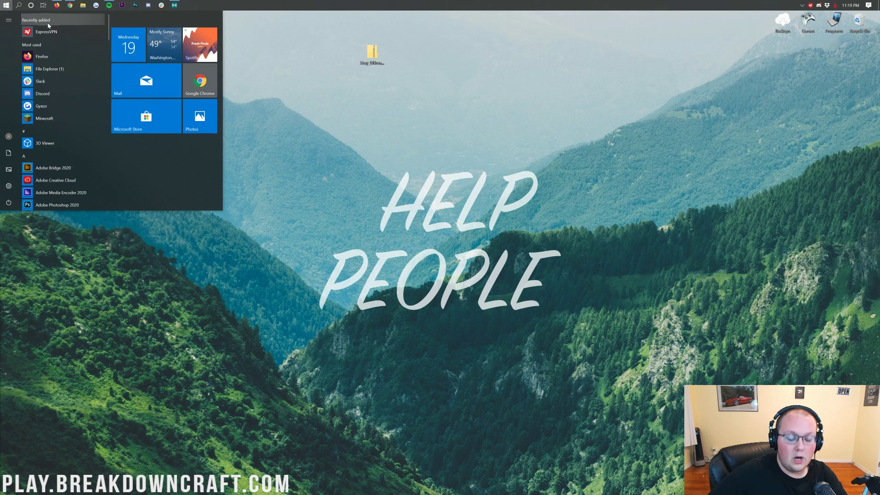
{"action": "left_click", "coordinate": [48, 26]}
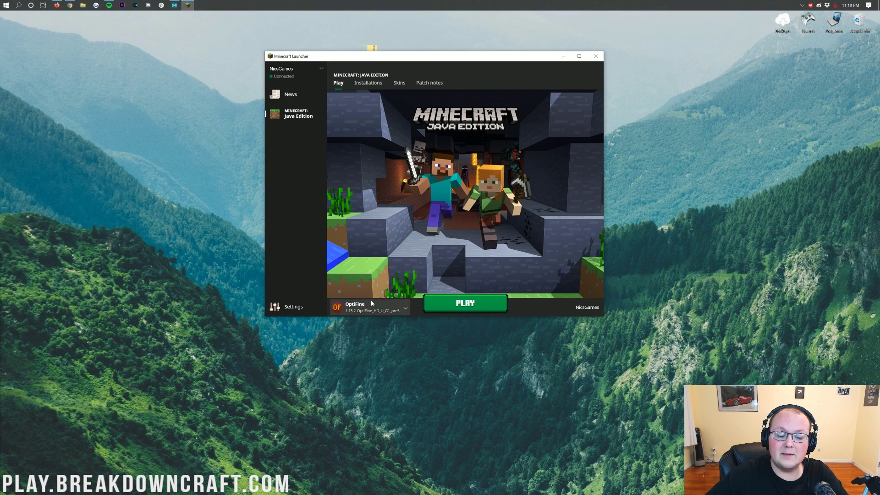
{"action": "left_click", "coordinate": [386, 314]}
{"action": "left_click", "coordinate": [349, 210]}
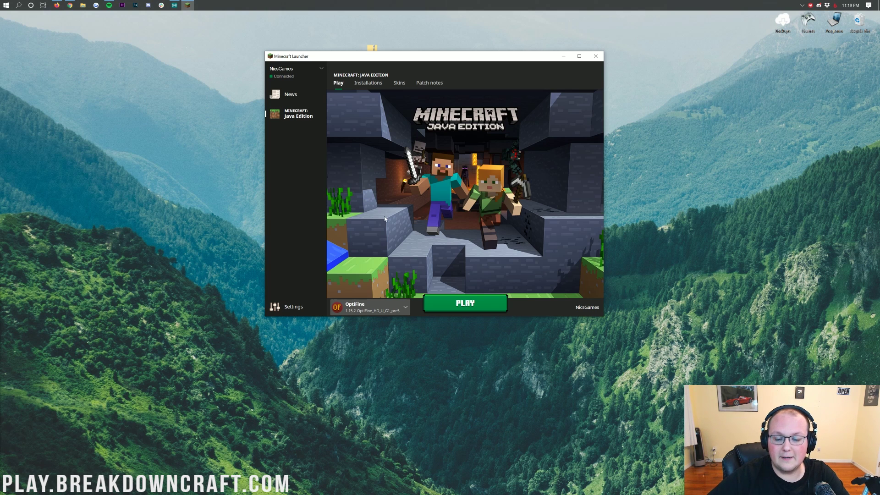
{"action": "left_click", "coordinate": [475, 305]}
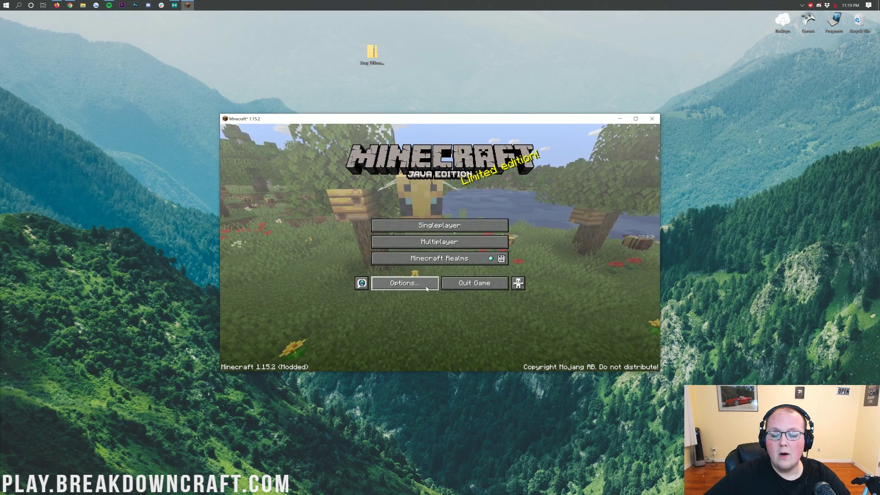
Open the resource pack folder from the game's resource pack options
{"action": "left_click", "coordinate": [401, 290]}
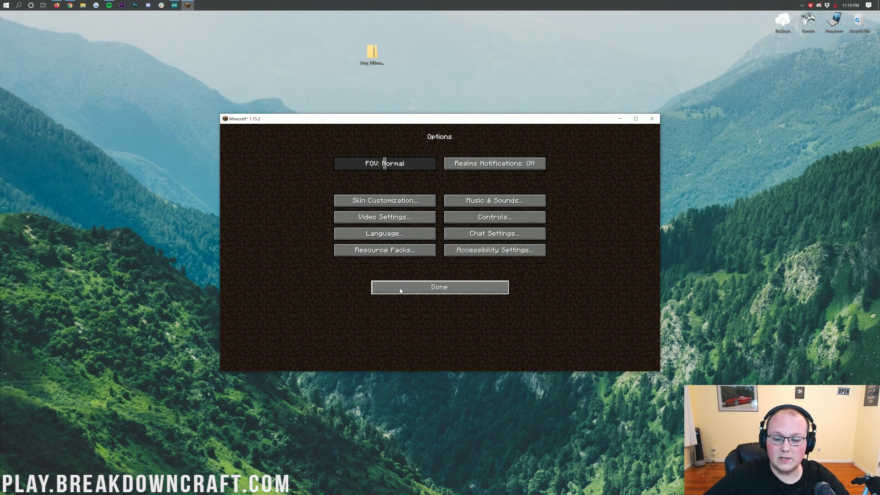
{"action": "left_click", "coordinate": [421, 250]}
{"action": "scroll", "coordinate": [385, 254], "scroll_direction": "down", "scroll_amount": 1}
{"action": "scroll", "coordinate": [386, 254], "scroll_direction": "up", "scroll_amount": 1}
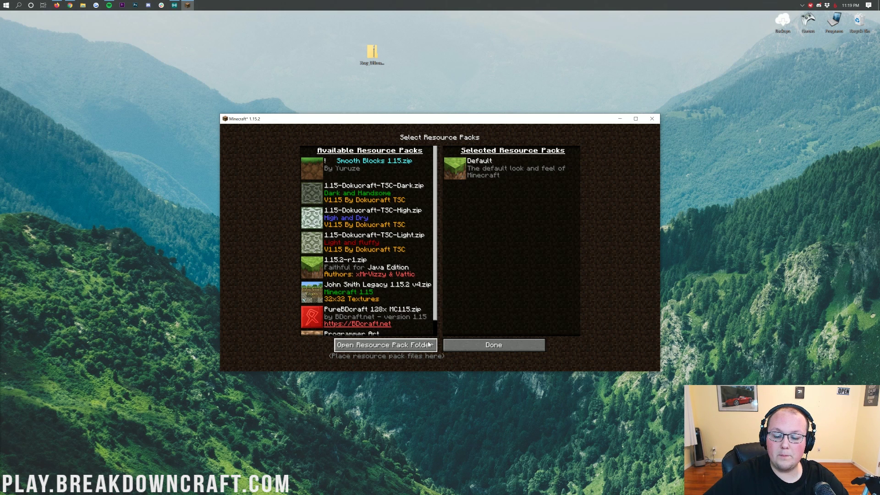
{"action": "left_click", "coordinate": [402, 347]}
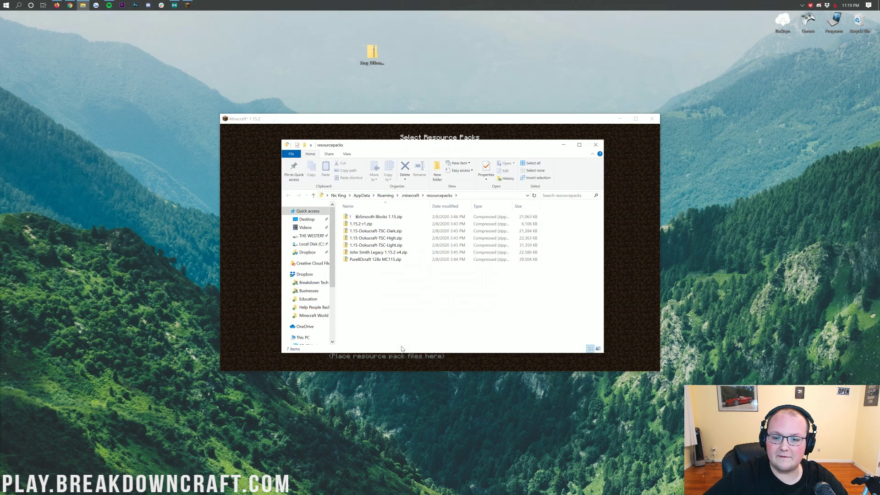
Copy the Xray Ultimate zip from the desktop into the resourcepacks folder and close the folder
{"action": "left_click", "coordinate": [364, 65]}
{"action": "left_click_drag", "start_coordinate": [375, 48], "coordinate": [385, 294]}
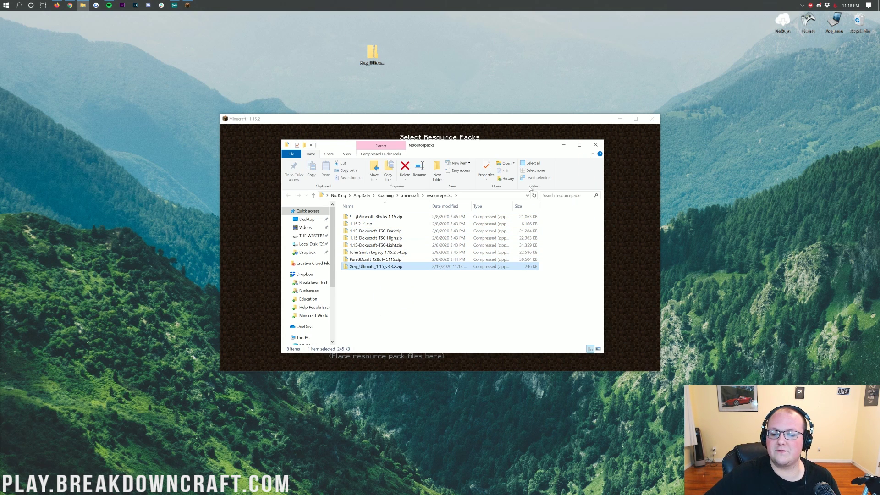
{"action": "left_click", "coordinate": [595, 145]}
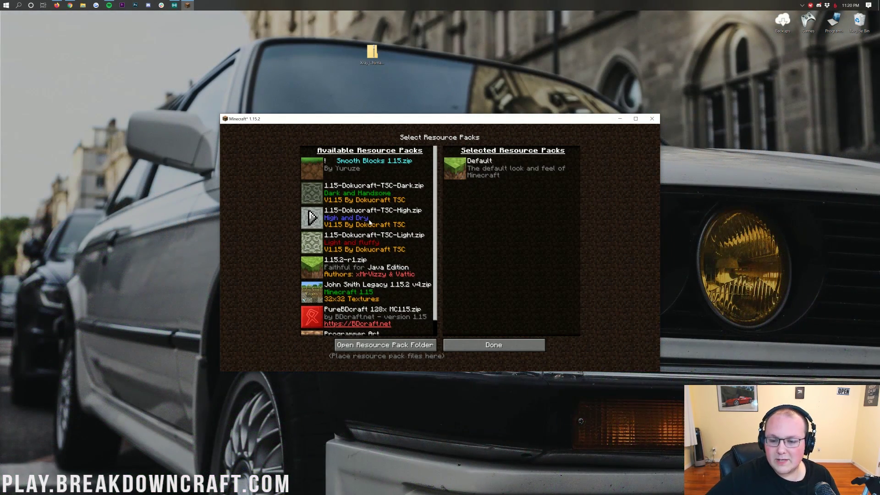
Reload the resource pack list and activate Xray_Ultimate_1.15_v3.3.2.zip above the Default pack
{"action": "scroll", "coordinate": [370, 222], "scroll_direction": "down", "scroll_amount": 1}
{"action": "scroll", "coordinate": [370, 222], "scroll_direction": "up", "scroll_amount": 1}
{"action": "scroll", "coordinate": [369, 222], "scroll_direction": "down", "scroll_amount": 1}
{"action": "left_click", "coordinate": [505, 344]}
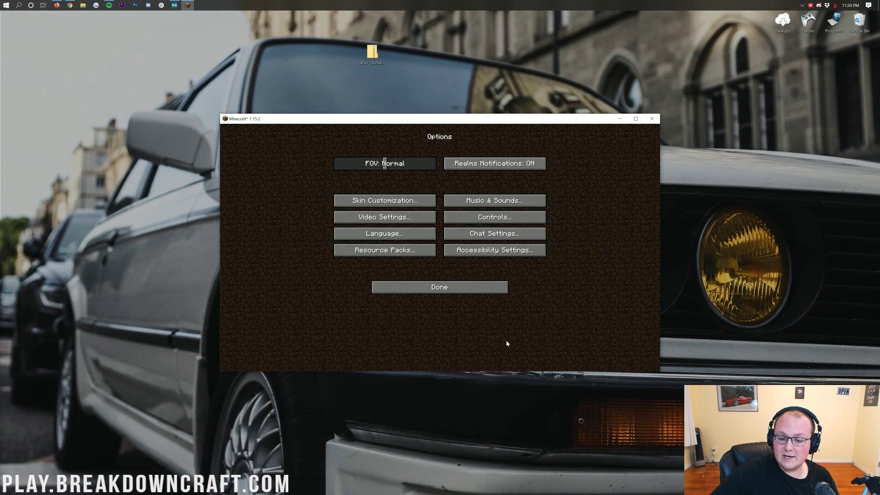
{"action": "left_click", "coordinate": [403, 249]}
{"action": "scroll", "coordinate": [321, 271], "scroll_direction": "down", "scroll_amount": 3}
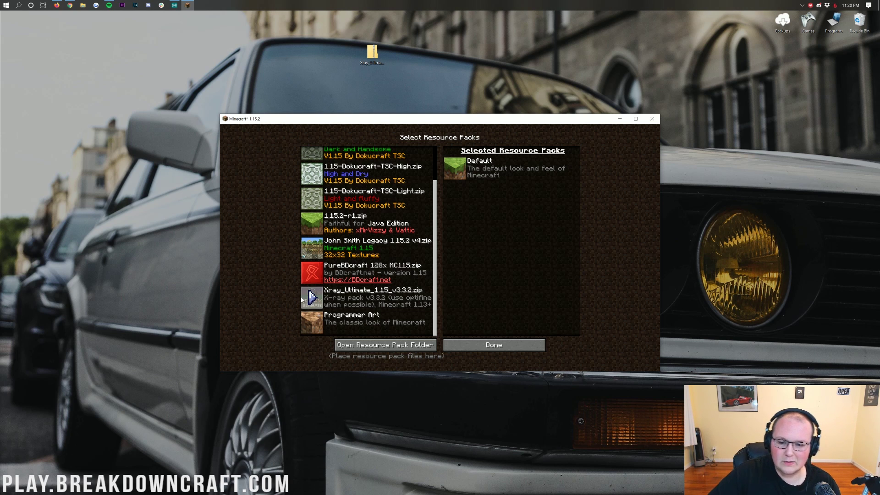
{"action": "left_click", "coordinate": [302, 299]}
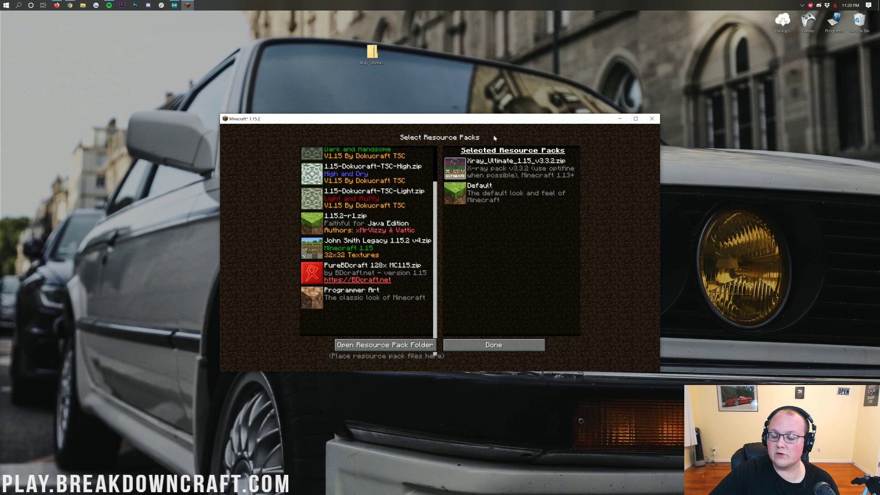
{"action": "left_click", "coordinate": [510, 351]}
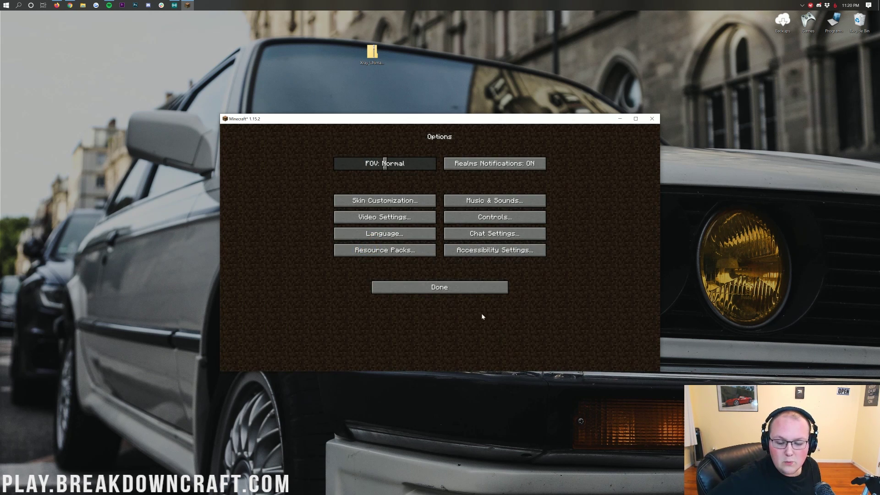
Recheck the selected resource packs and return to the title screen
{"action": "left_click", "coordinate": [402, 252]}
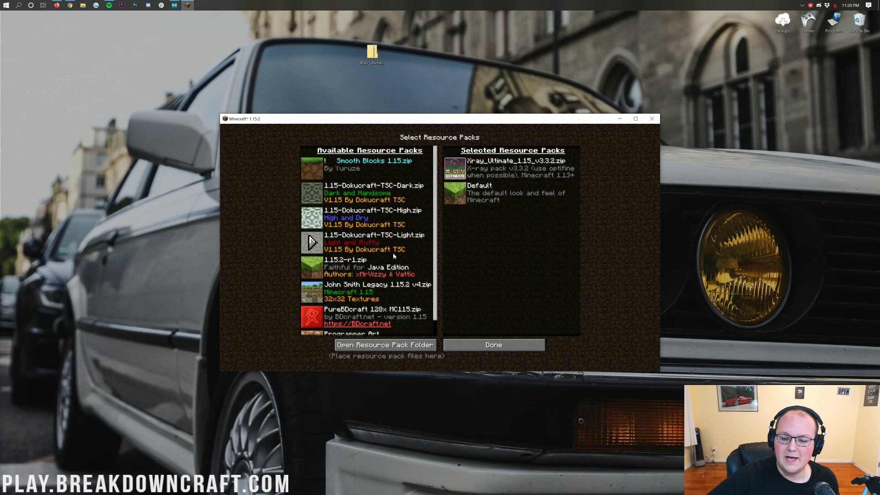
{"action": "left_click", "coordinate": [469, 349]}
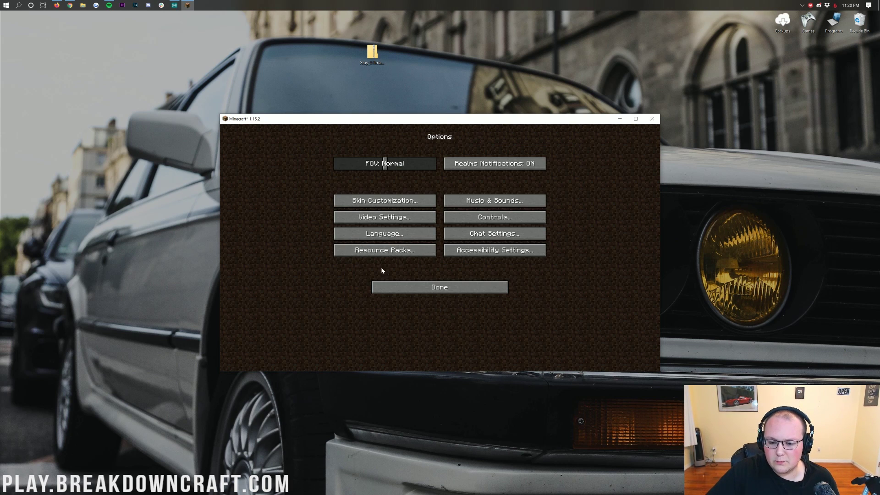
{"action": "left_click", "coordinate": [409, 284]}
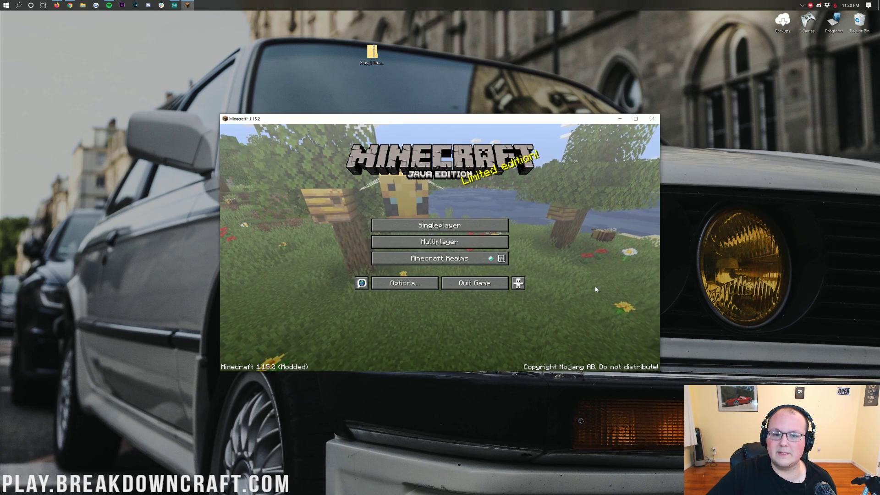
Create a new singleplayer world named "Xray World" in Creative mode
{"action": "left_click", "coordinate": [454, 225]}
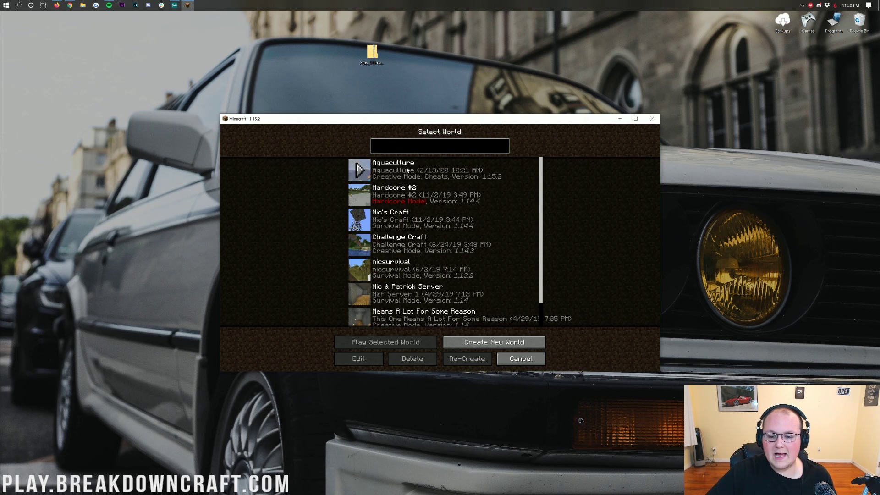
{"action": "left_click", "coordinate": [494, 342]}
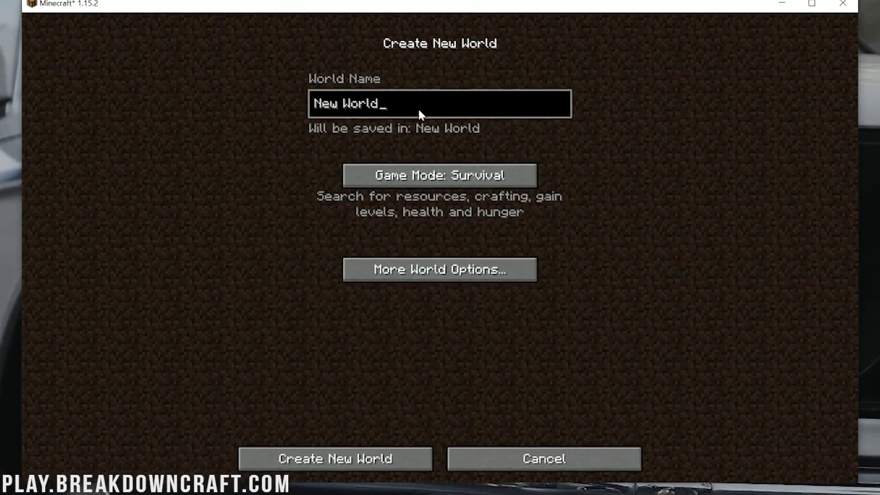
{"action": "key", "text": "ctrl+a"}
{"action": "type", "text": "Xray"}
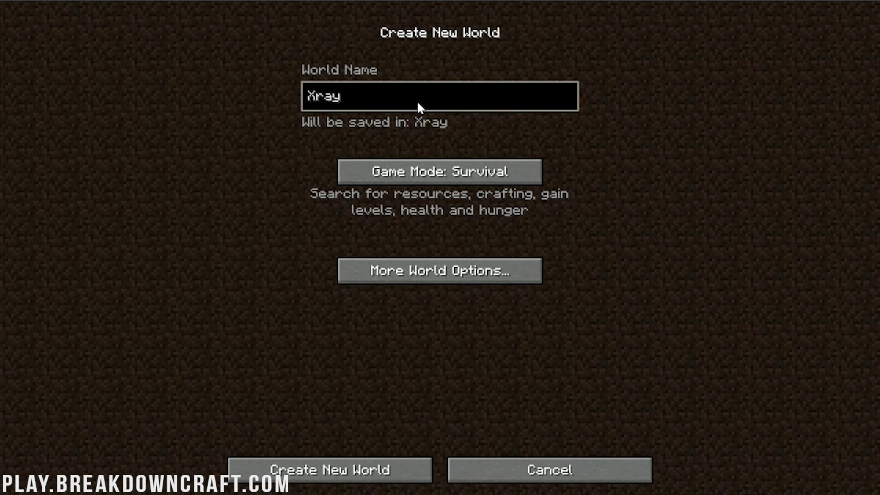
{"action": "type", "text": " World"}
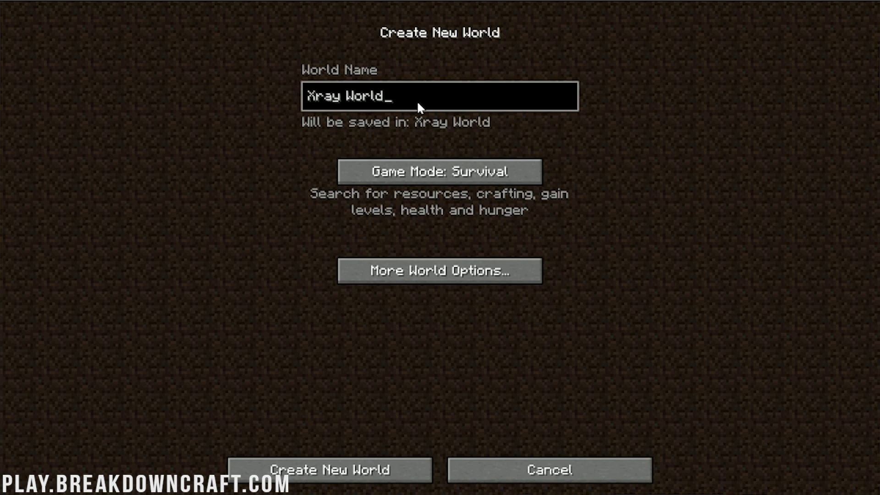
{"action": "left_click", "coordinate": [435, 172]}
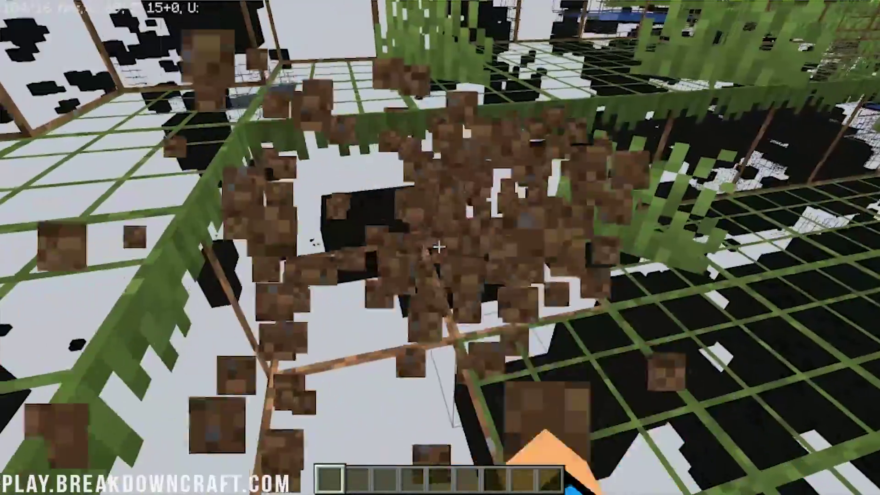
Dig down through the dirt and stone in the new world to view the underground ores
{"action": "left_click", "coordinate": [439, 248]}
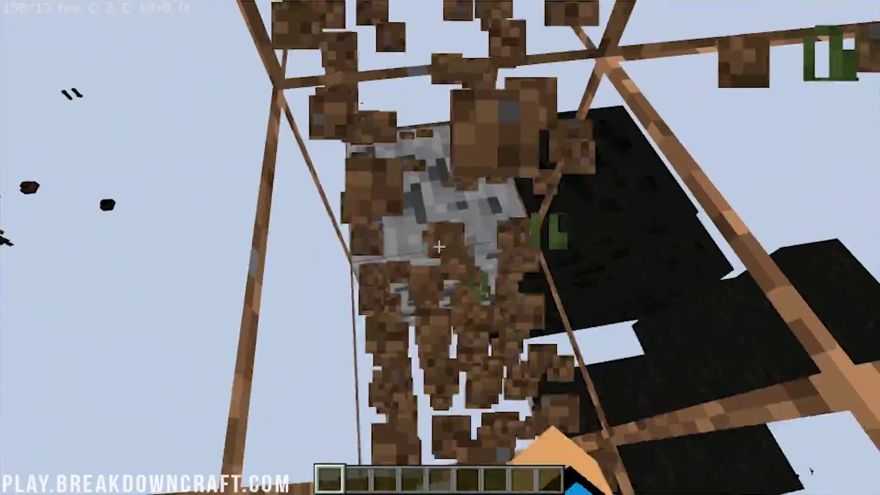
{"action": "left_click", "coordinate": [439, 247]}
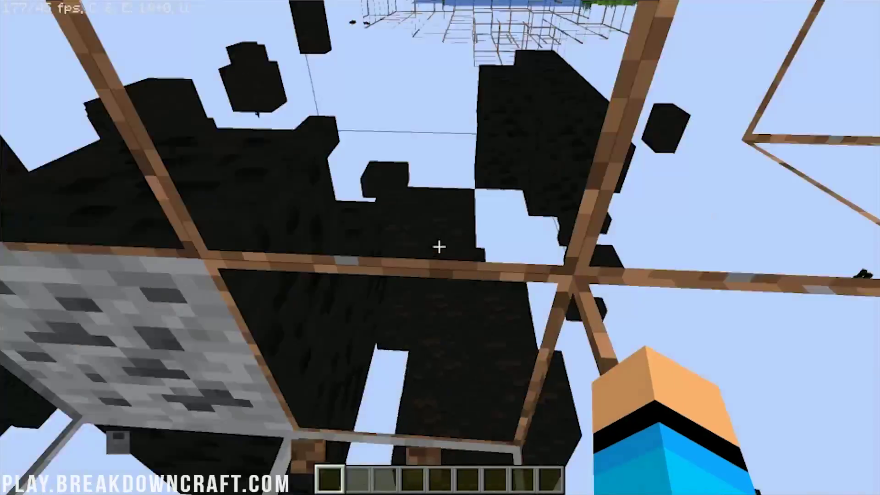
{"action": "left_click", "coordinate": [439, 248]}
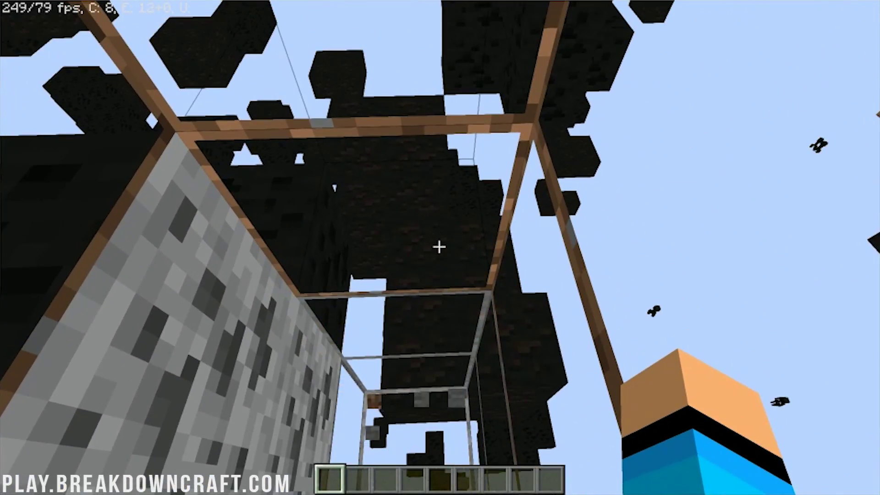
{"action": "left_click", "coordinate": [440, 248]}
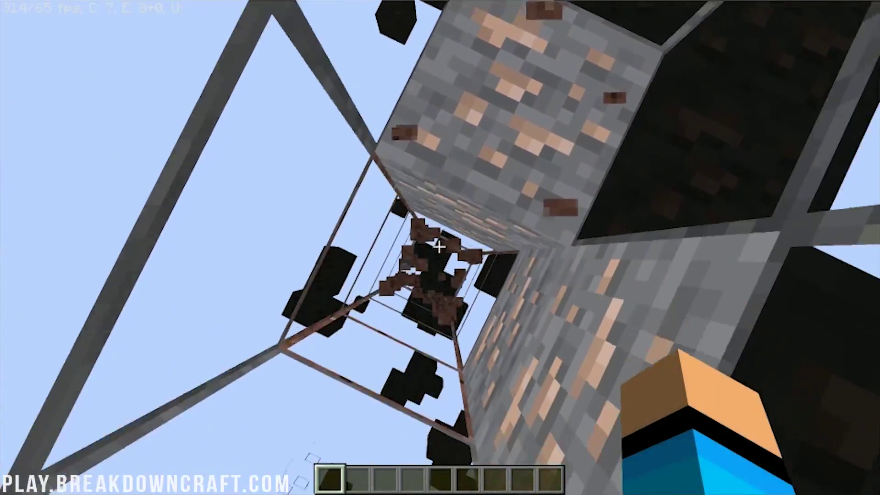
{"action": "left_click", "coordinate": [439, 247]}
{"action": "left_click", "coordinate": [439, 248]}
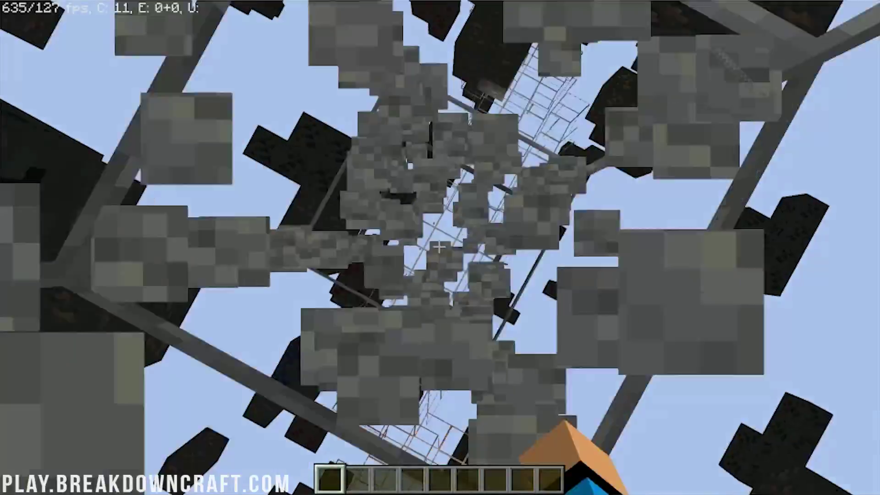
{"action": "left_click", "coordinate": [439, 248]}
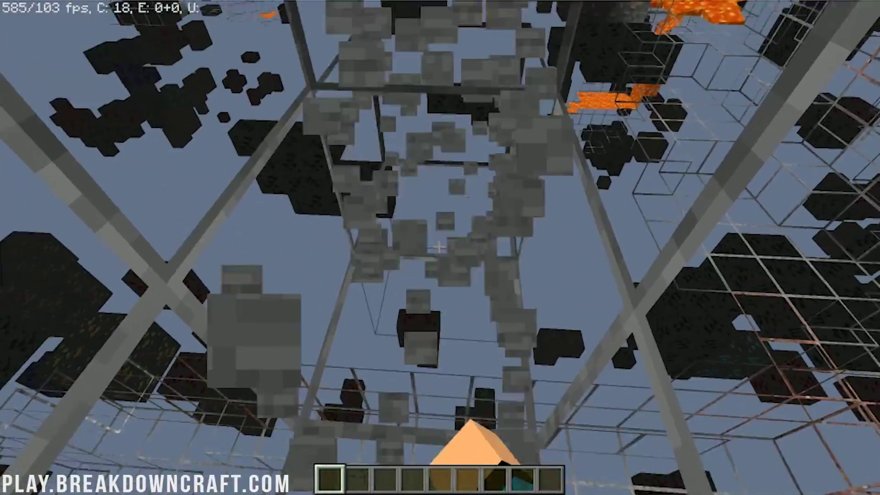
Turn smooth lighting off in the video settings and return to the game
{"action": "left_click", "coordinate": [439, 248]}
{"action": "key", "text": "Escape"}
{"action": "left_click", "coordinate": [408, 247]}
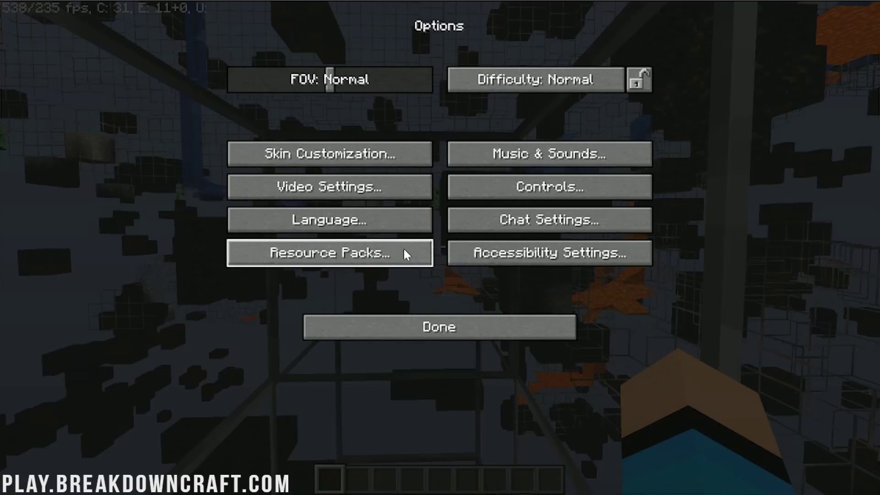
{"action": "left_click", "coordinate": [380, 185]}
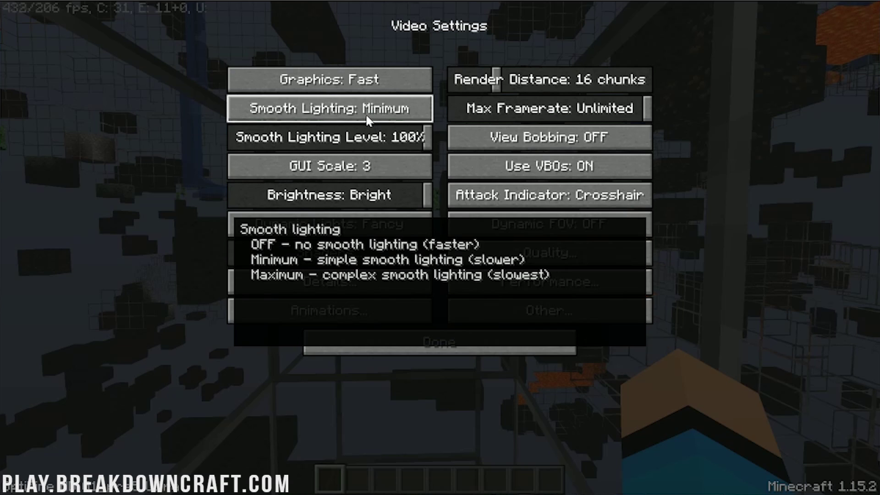
{"action": "left_click", "coordinate": [365, 113]}
{"action": "left_click", "coordinate": [364, 114]}
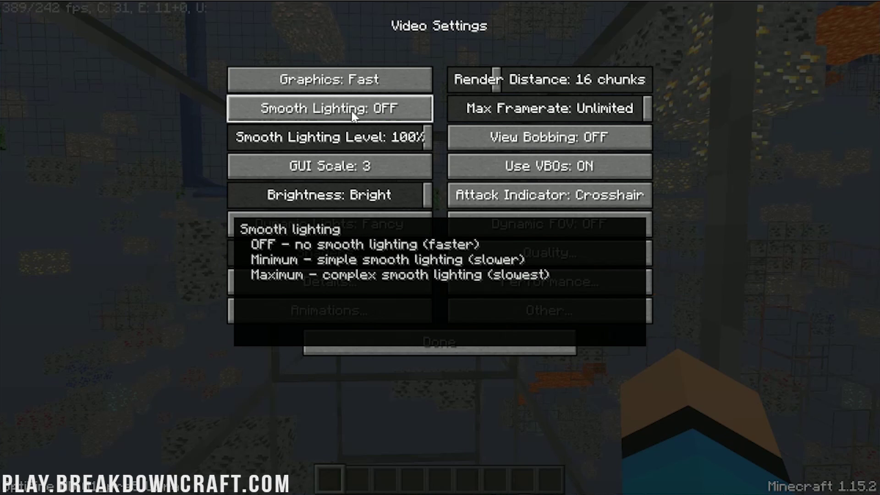
{"action": "left_click", "coordinate": [403, 339]}
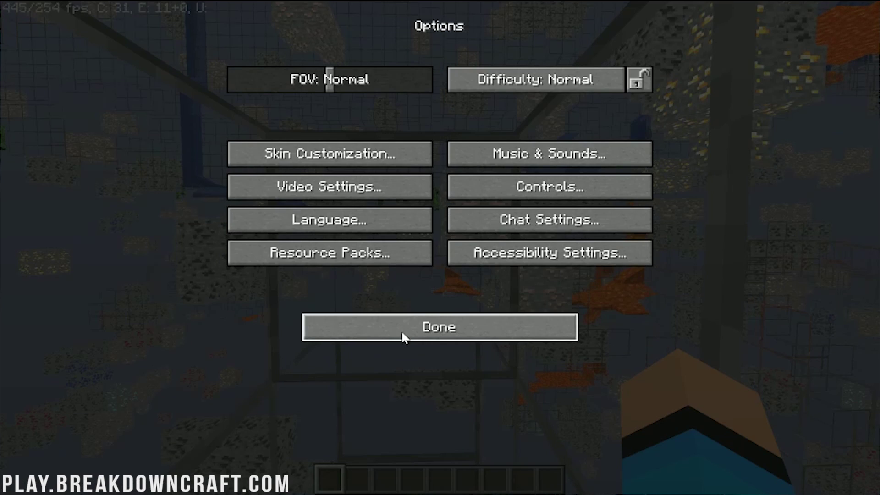
{"action": "left_click", "coordinate": [403, 338]}
{"action": "left_click", "coordinate": [420, 161]}
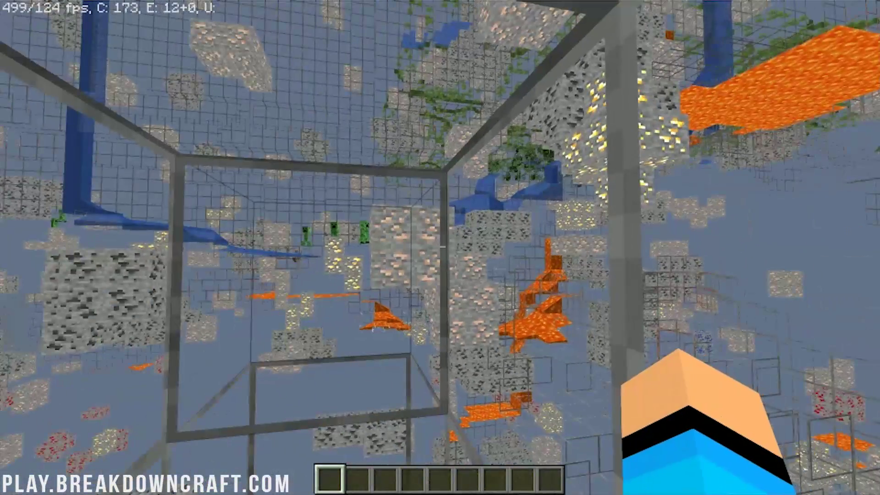
Set the smooth lighting level to 99% in the video settings and cycle Dynamic Lights through to Fancy
{"action": "key", "text": "Escape"}
{"action": "left_click", "coordinate": [372, 257]}
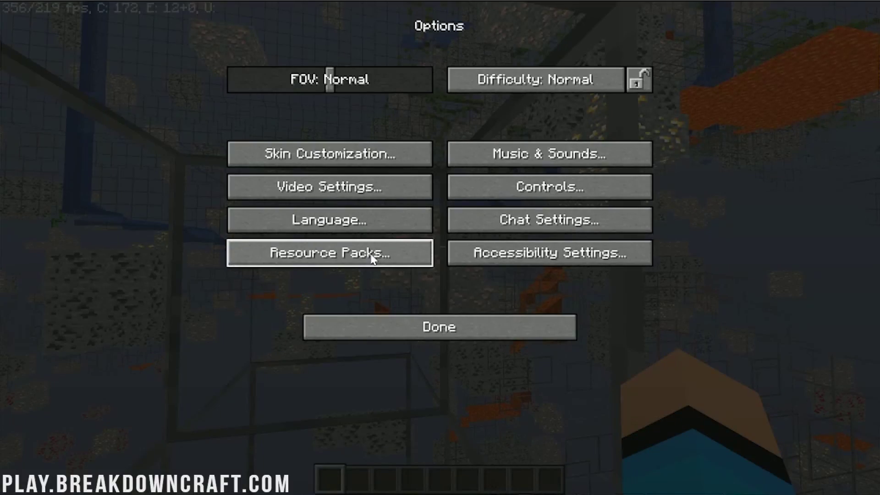
{"action": "left_click", "coordinate": [363, 192]}
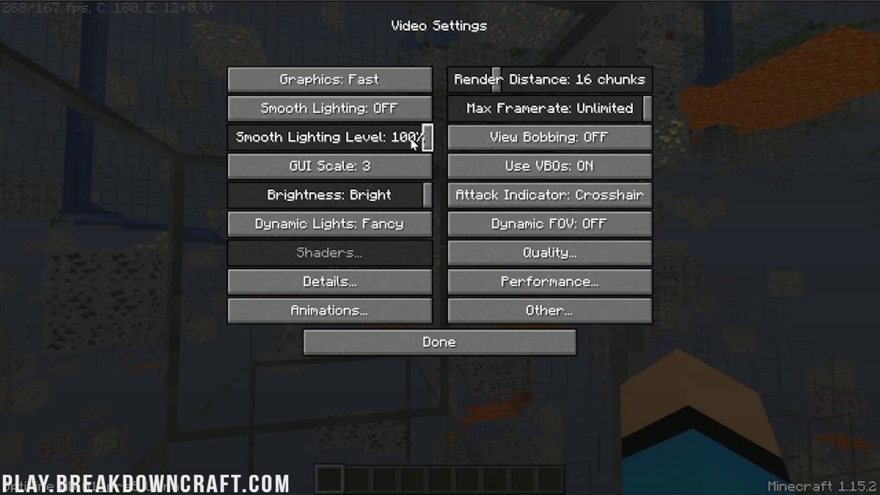
{"action": "mouse_move", "coordinate": [415, 144]}
{"action": "left_mouse_down"}
{"action": "mouse_move", "coordinate": [233, 143]}
{"action": "mouse_move", "coordinate": [429, 152]}
{"action": "left_mouse_up"}
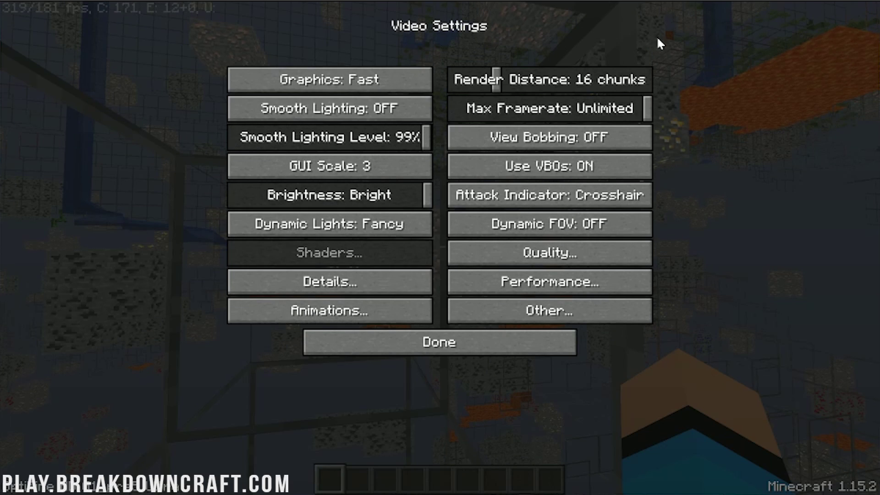
{"action": "left_click", "coordinate": [374, 234]}
{"action": "left_click", "coordinate": [375, 233]}
{"action": "left_click", "coordinate": [375, 234]}
Review the quality, detail and performance options in the video settings
{"action": "left_click", "coordinate": [474, 255]}
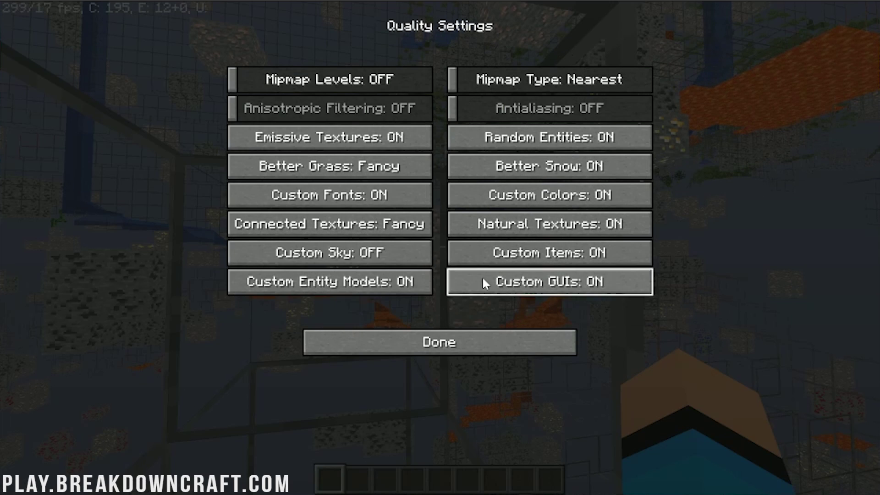
{"action": "left_click", "coordinate": [526, 352]}
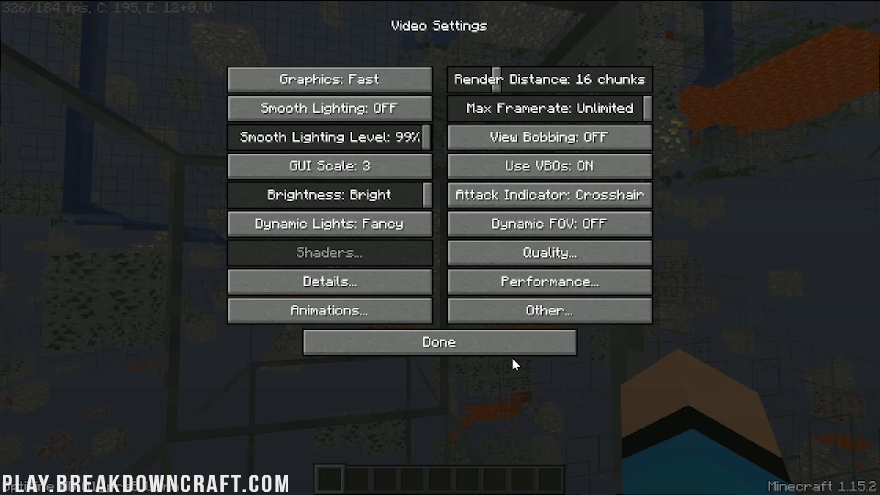
{"action": "left_click", "coordinate": [379, 281]}
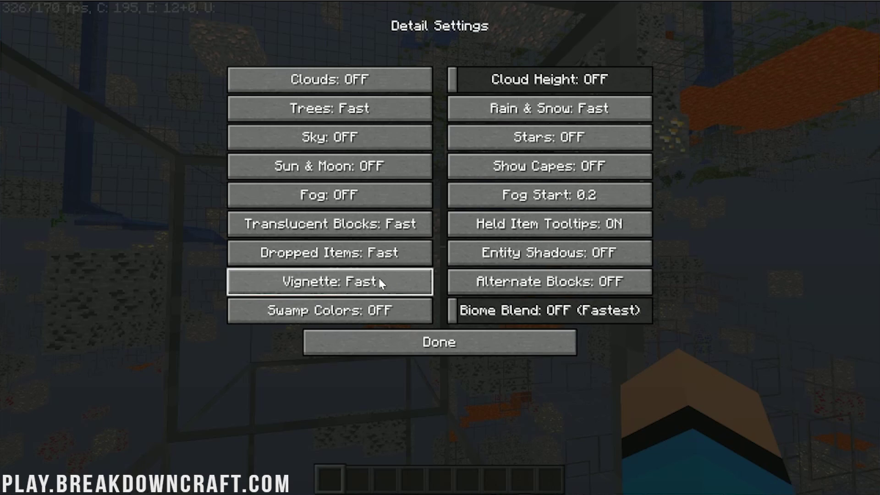
{"action": "left_click", "coordinate": [454, 353]}
{"action": "left_click", "coordinate": [481, 281]}
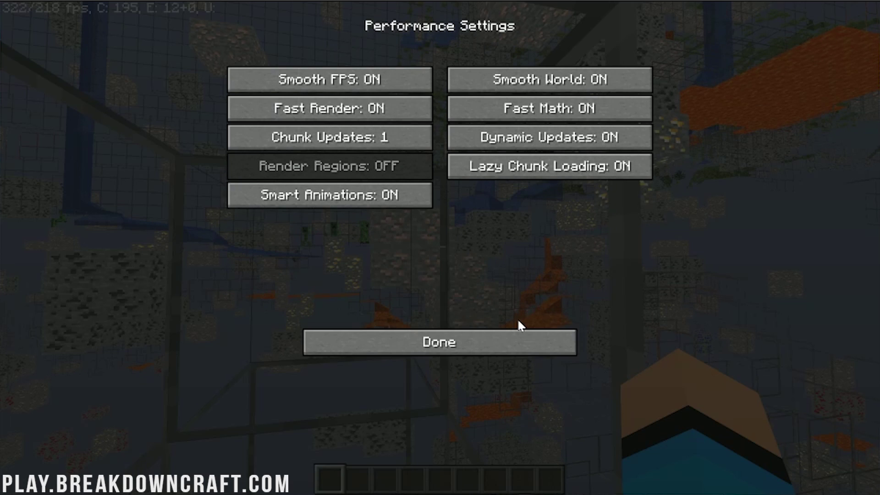
{"action": "left_click", "coordinate": [509, 341]}
Switch all animations off in the animation settings
{"action": "left_click", "coordinate": [398, 310]}
{"action": "left_click", "coordinate": [369, 342]}
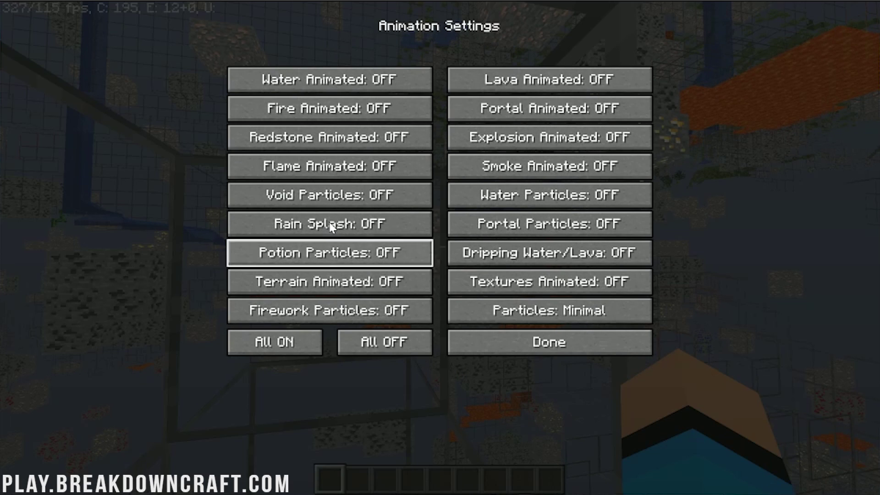
{"action": "left_click", "coordinate": [532, 349]}
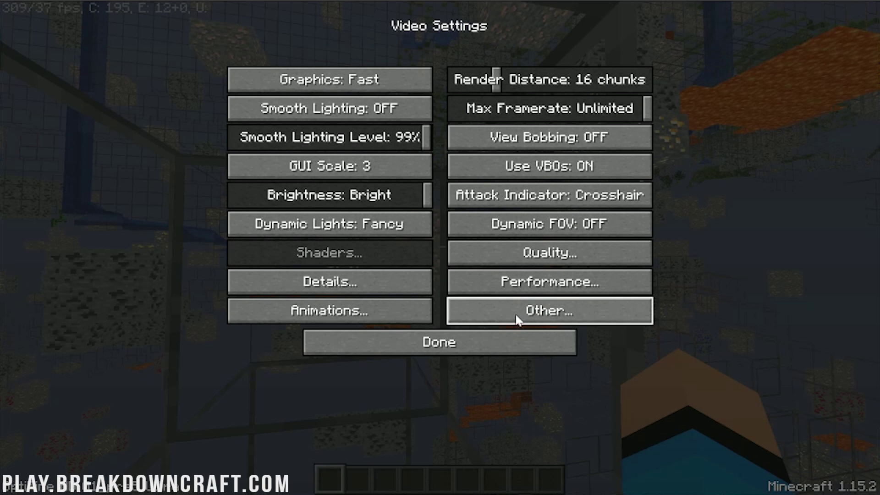
Recheck the performance settings and look through the other video options
{"action": "left_click", "coordinate": [480, 281]}
{"action": "left_click", "coordinate": [509, 342]}
{"action": "left_click", "coordinate": [522, 311]}
{"action": "left_click", "coordinate": [403, 340]}
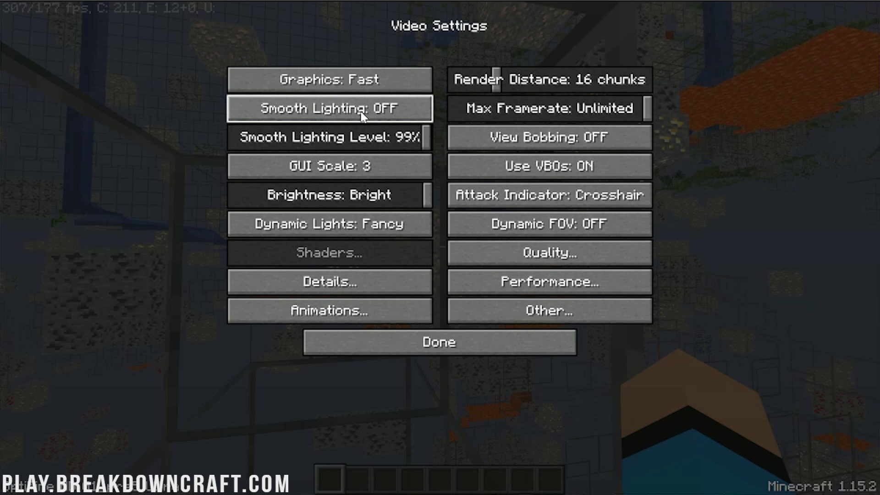
Set the graphics mode to Fancy and return to the game
{"action": "left_click", "coordinate": [313, 80]}
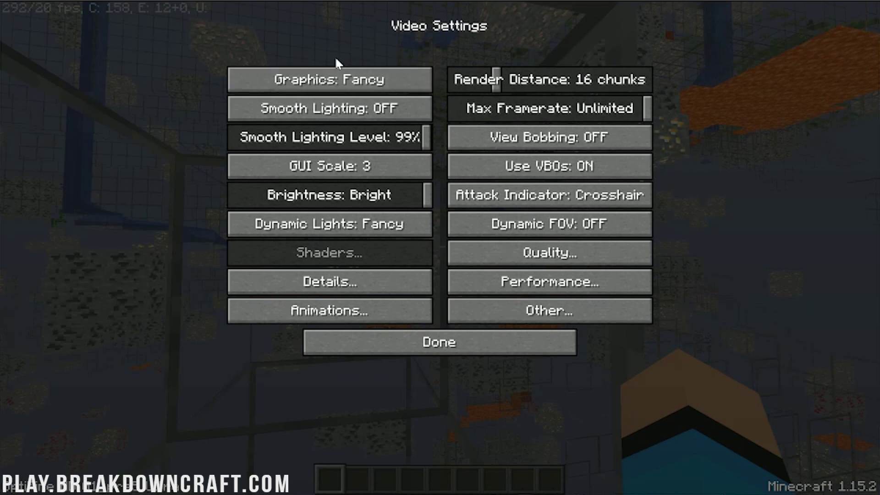
{"action": "left_click", "coordinate": [485, 342]}
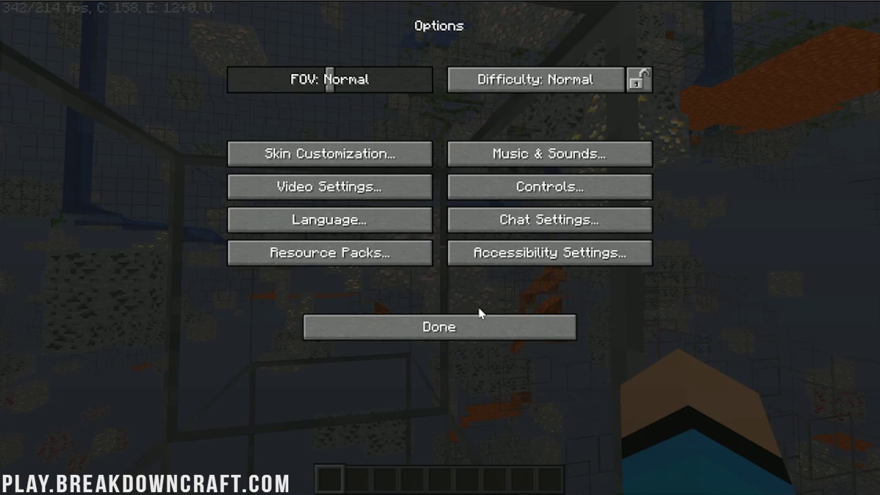
{"action": "left_click", "coordinate": [426, 156]}
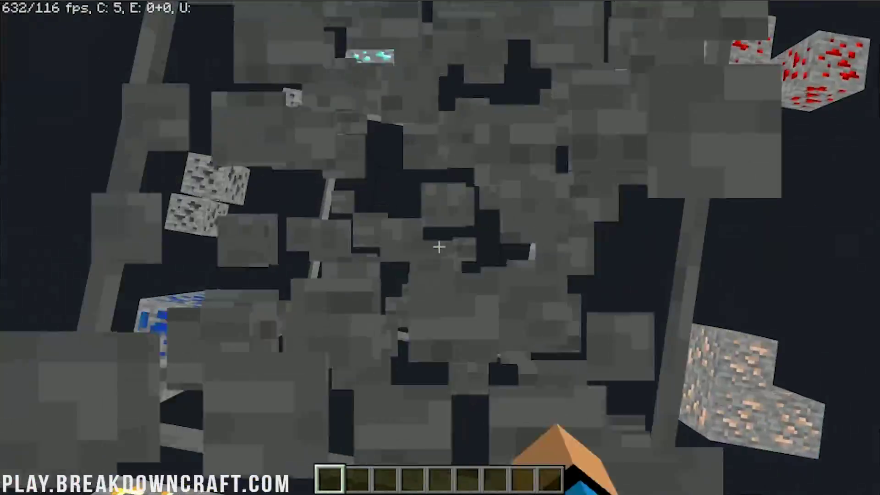
{"action": "key", "text": "e"}
{"action": "key", "text": "e"}
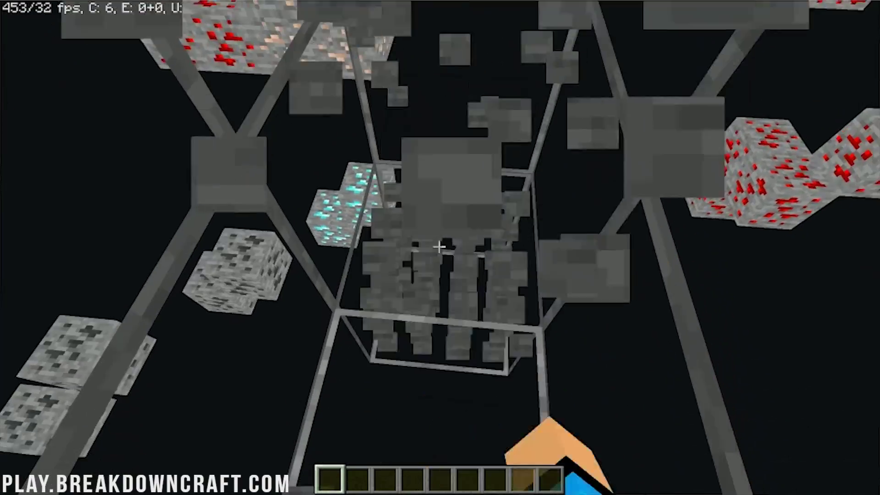
{"action": "key", "text": "e"}
{"action": "key", "text": "e"}
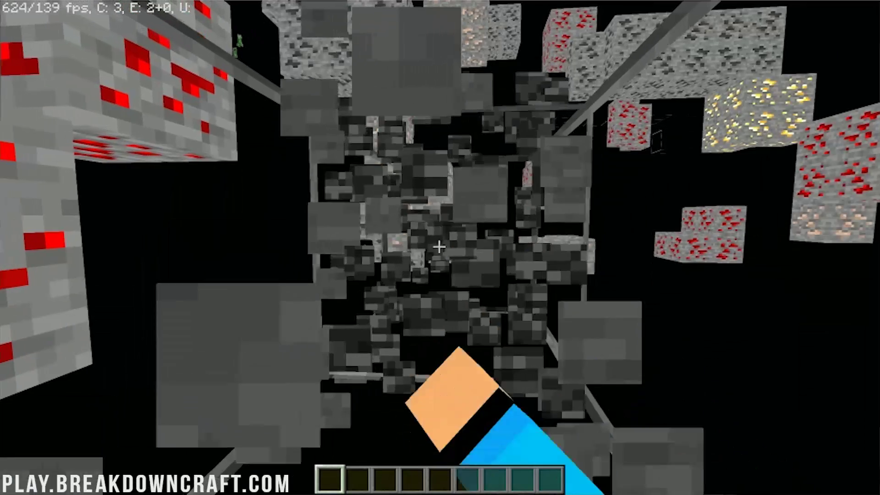
Check the lighting and graphics options in the video settings and return to the game
{"action": "key", "text": "Escape"}
{"action": "left_click", "coordinate": [400, 248]}
{"action": "left_click", "coordinate": [391, 183]}
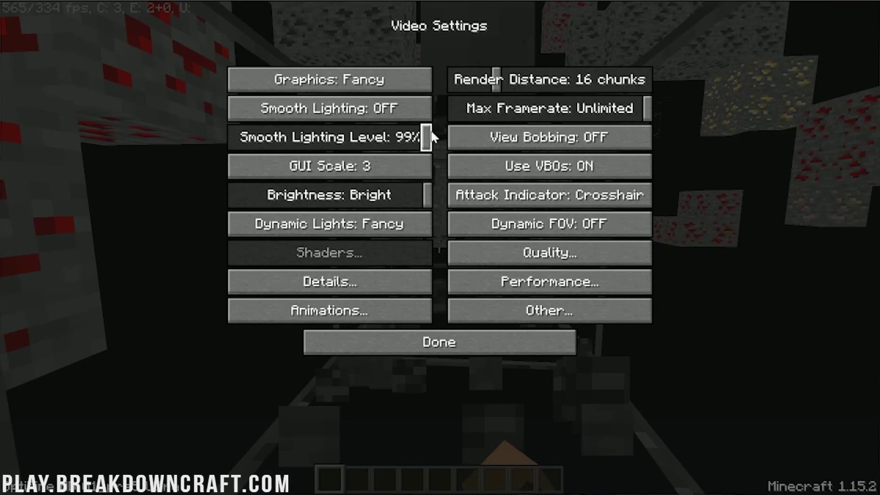
{"action": "left_click", "coordinate": [523, 323]}
{"action": "left_click", "coordinate": [495, 343]}
{"action": "left_click", "coordinate": [495, 343]}
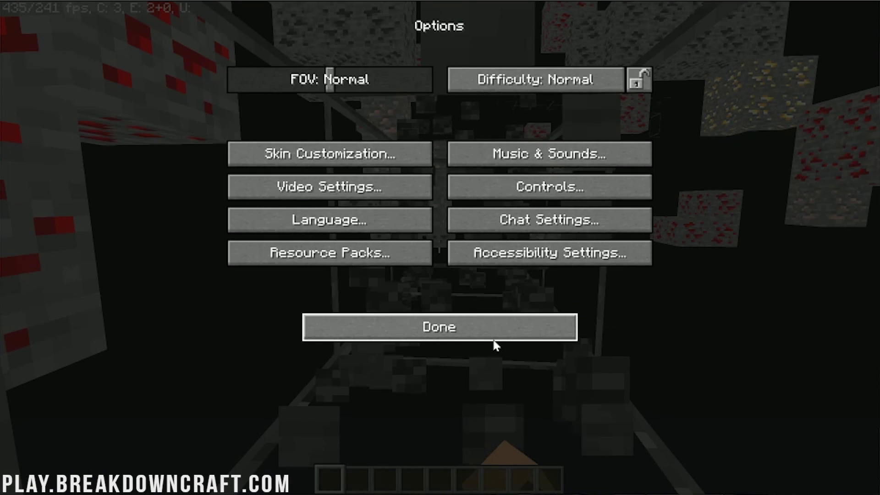
{"action": "left_click", "coordinate": [495, 339]}
{"action": "key", "text": "Escape"}
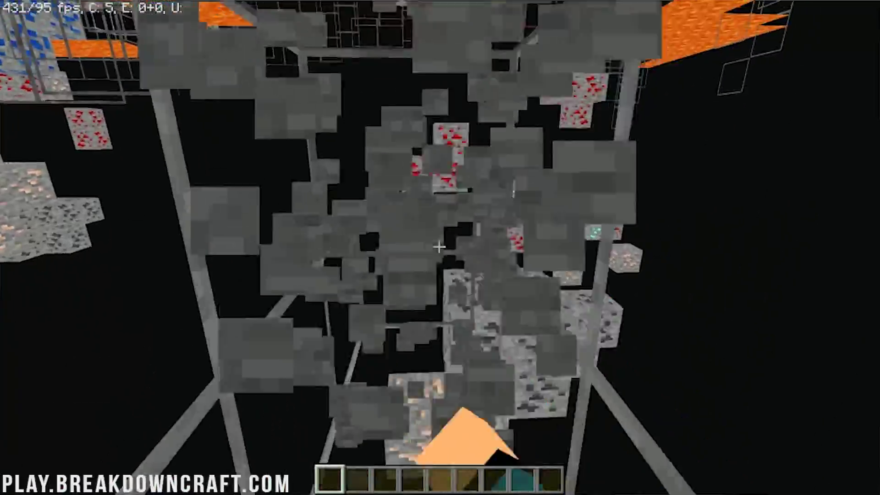
Turn smooth lighting on in the video settings and return to the game to compare the ores
{"action": "key", "text": "Escape"}
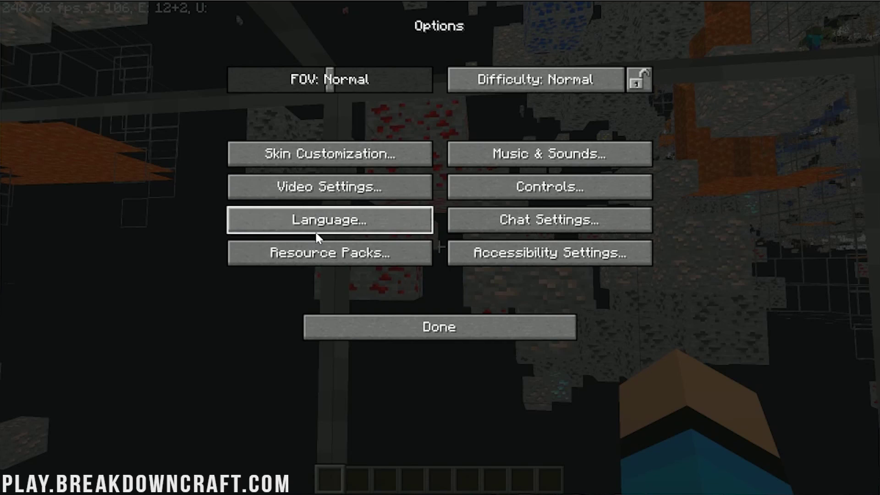
{"action": "left_click", "coordinate": [327, 197]}
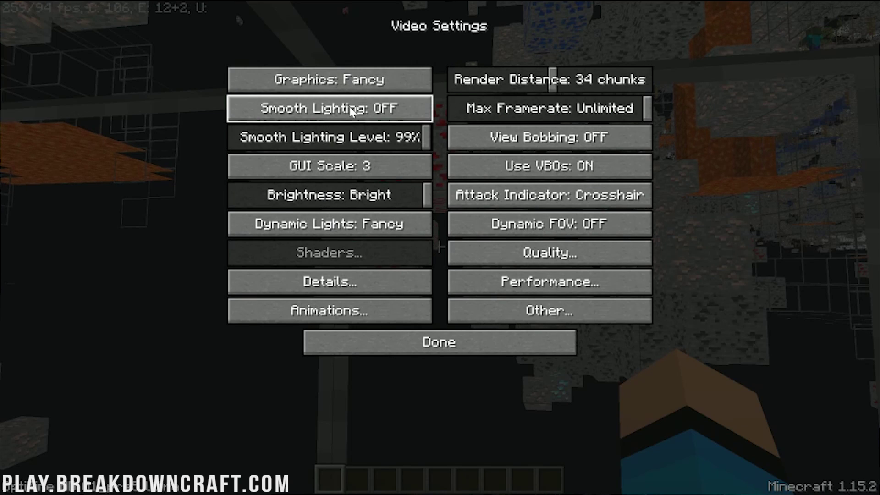
{"action": "left_click", "coordinate": [514, 354]}
{"action": "left_click", "coordinate": [466, 338]}
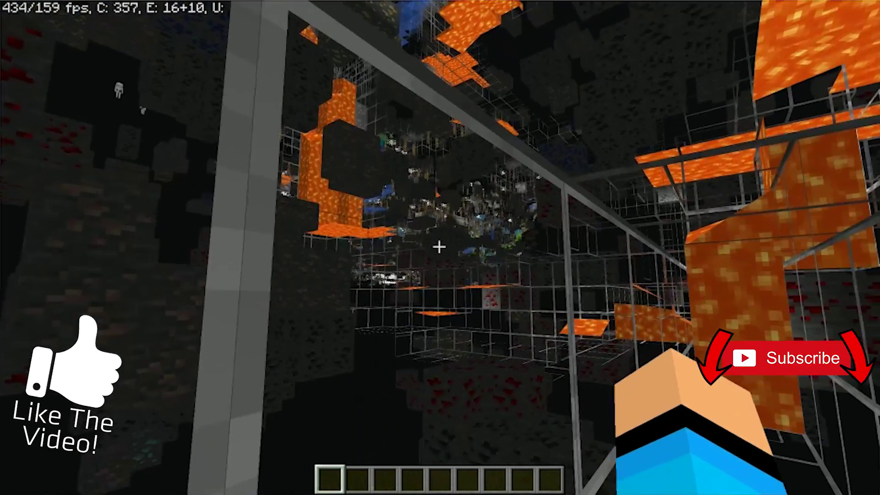
Switch smooth lighting back to OFF and return to the underground view of the ores
{"action": "key", "text": "Escape"}
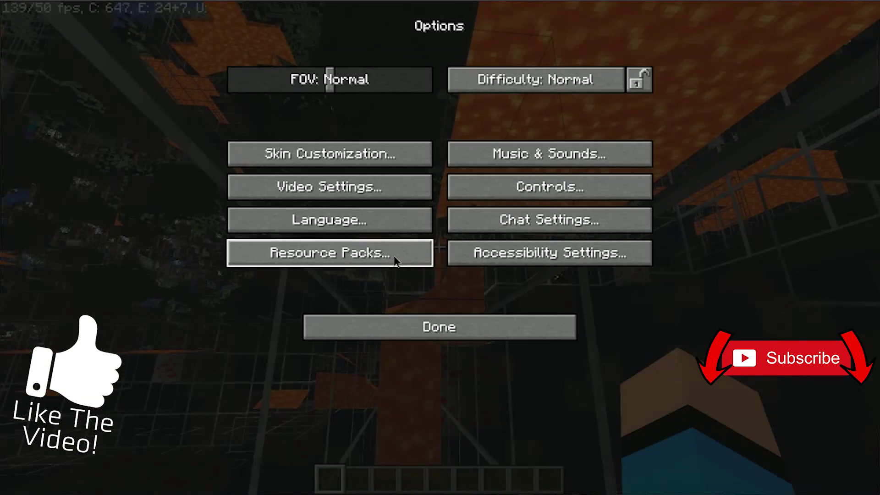
{"action": "left_click", "coordinate": [415, 187]}
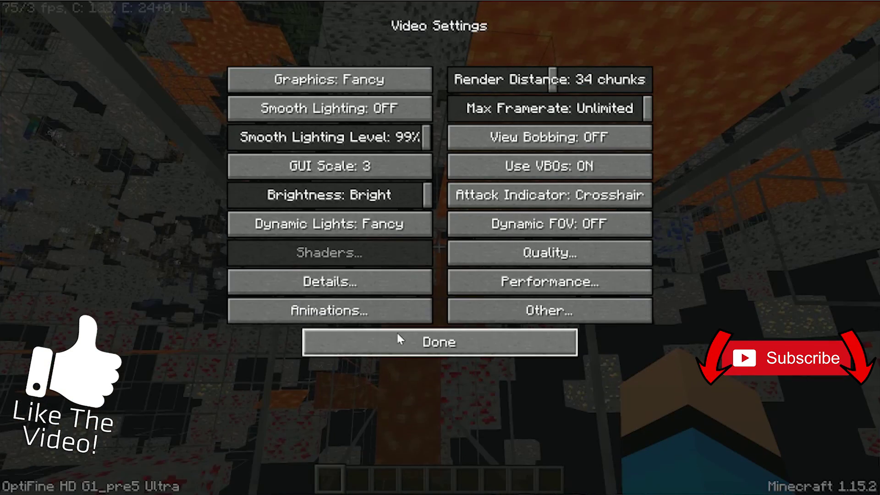
{"action": "left_click", "coordinate": [399, 339]}
{"action": "left_click", "coordinate": [367, 151]}
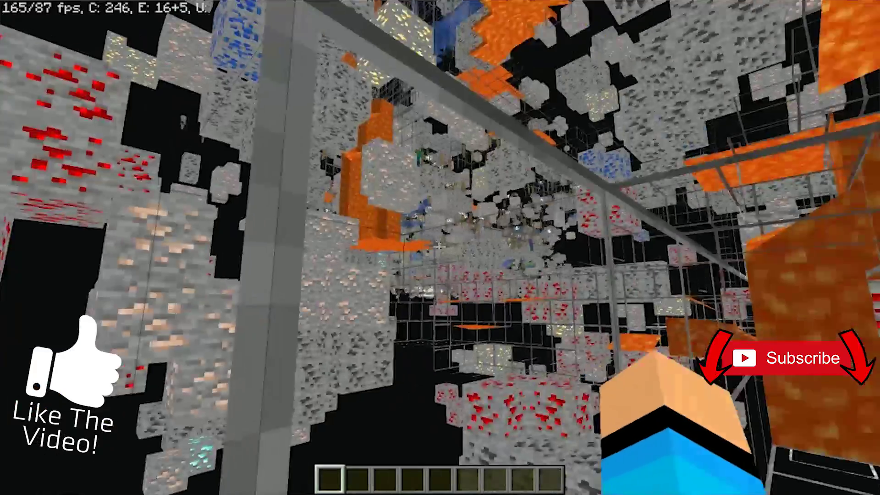